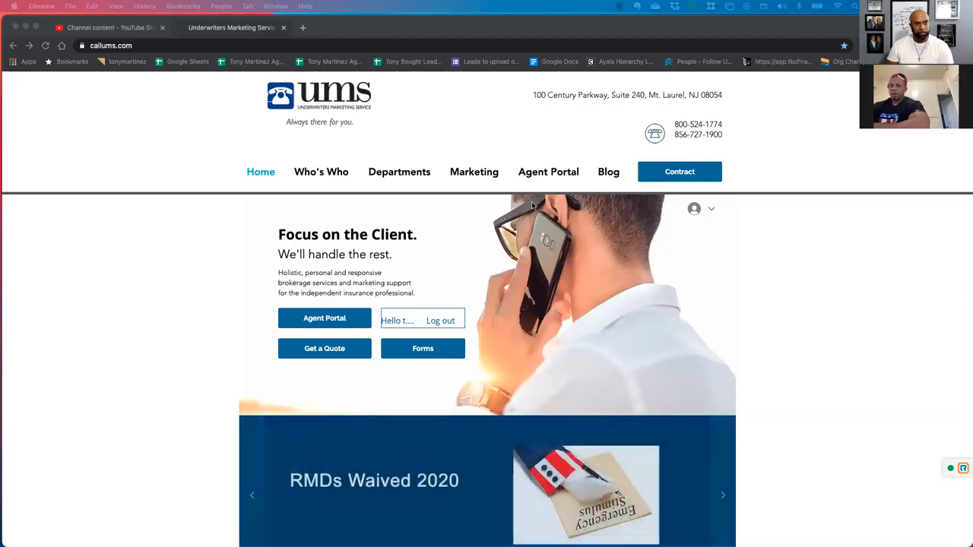
Open the Agency_Life_Quote form from the site's Agent Portal options.
{"action": "left_click", "coordinate": [541, 174]}
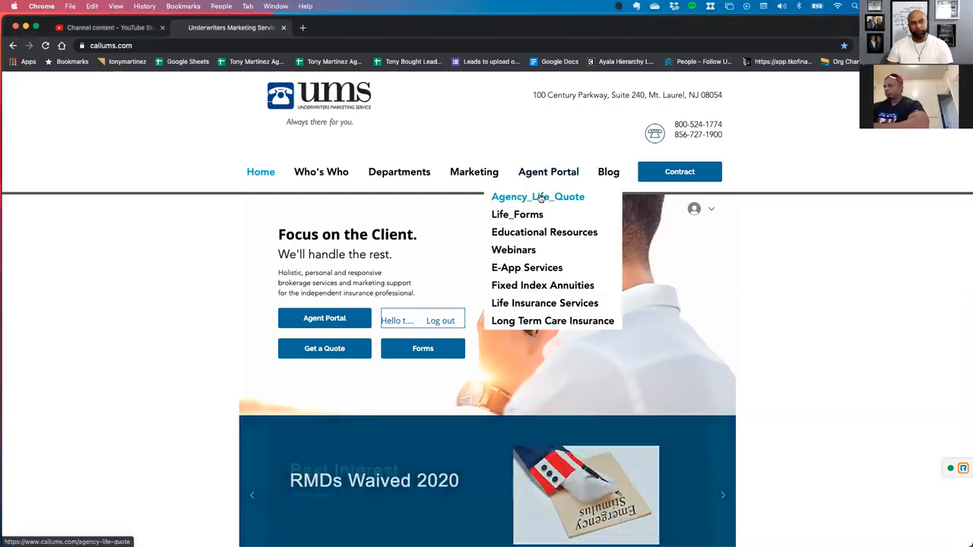
{"action": "left_click", "coordinate": [539, 197]}
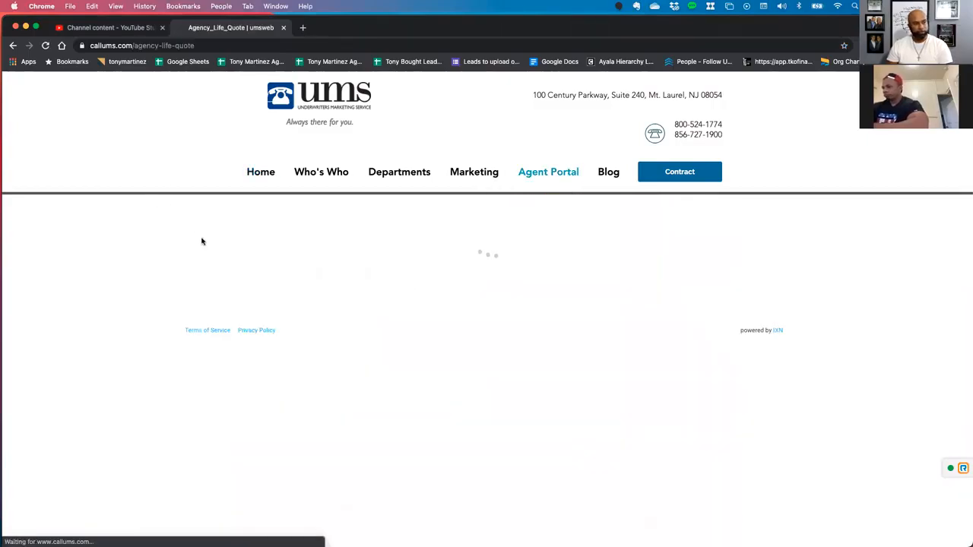
{"action": "scroll", "coordinate": [180, 282], "scroll_direction": "down", "scroll_amount": 3}
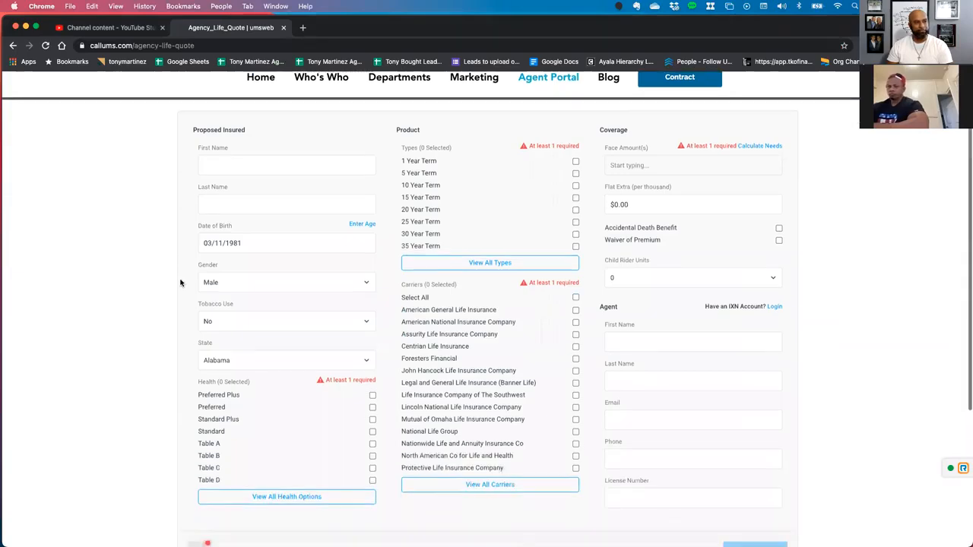
{"action": "scroll", "coordinate": [180, 282], "scroll_direction": "down", "scroll_amount": 1}
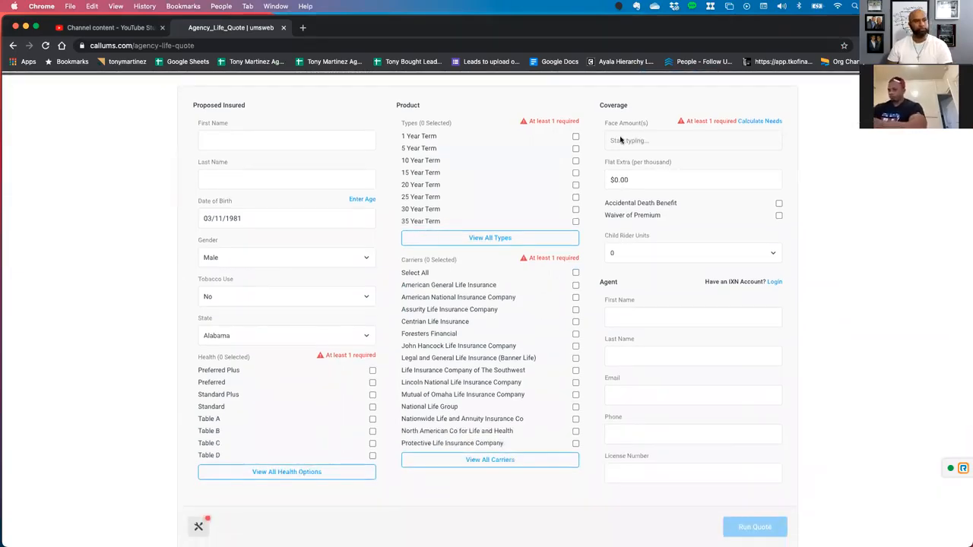
Enter the proposed insured's first name and last name in the quote form.
{"action": "left_click", "coordinate": [311, 141]}
{"action": "left_click", "coordinate": [199, 139]}
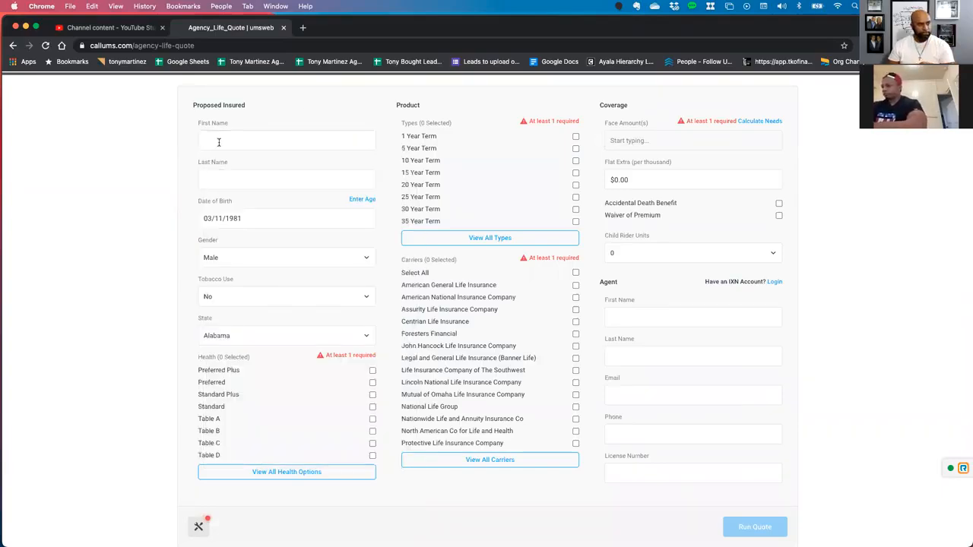
{"action": "left_click", "coordinate": [219, 143]}
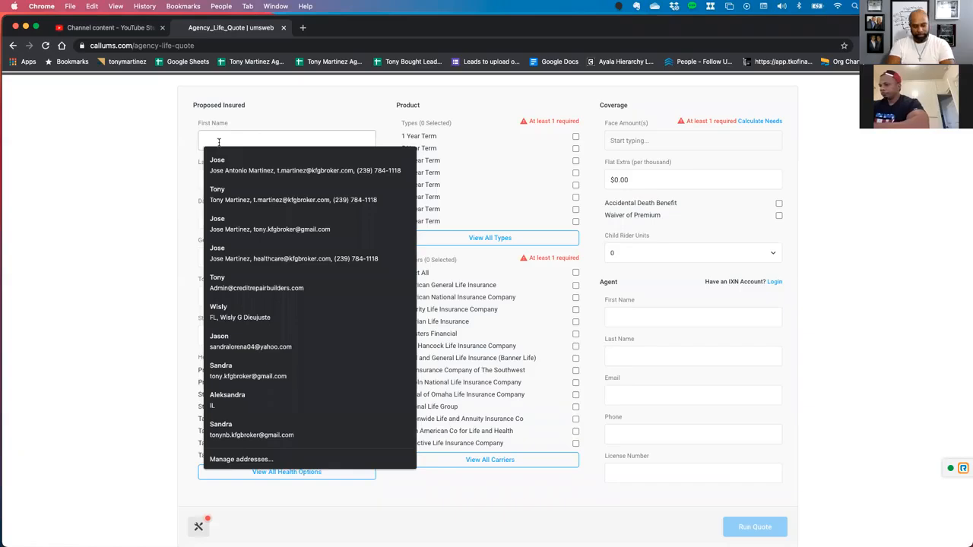
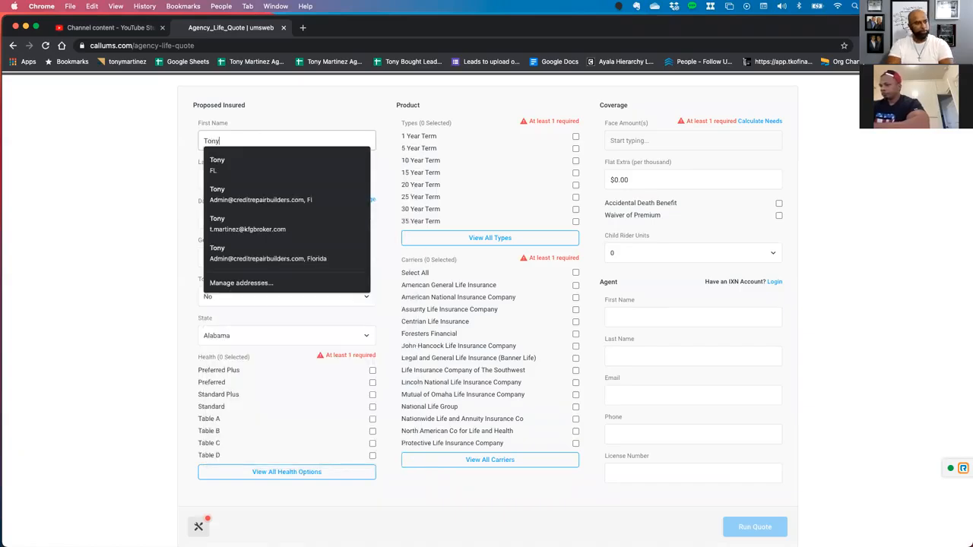
{"action": "key", "text": "Tab"}
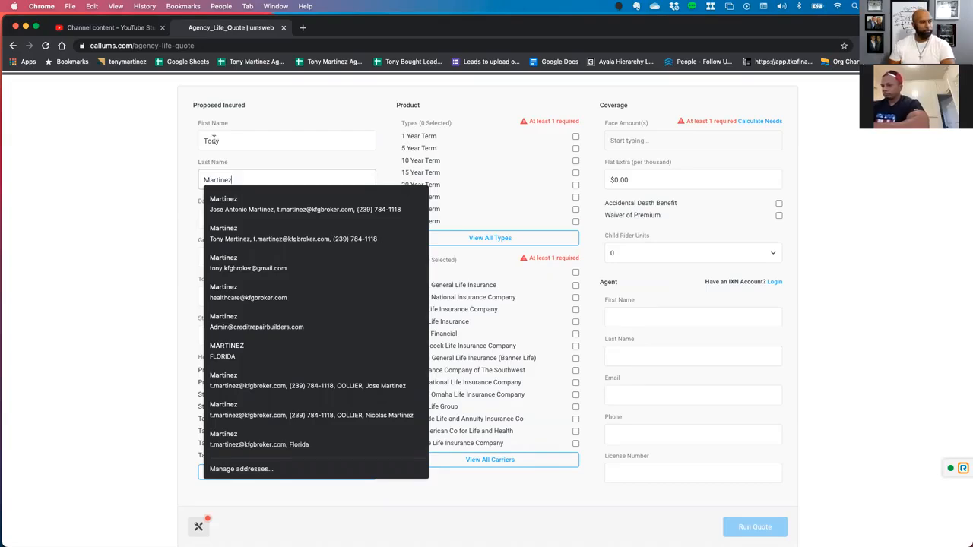
{"action": "key", "text": "Tab"}
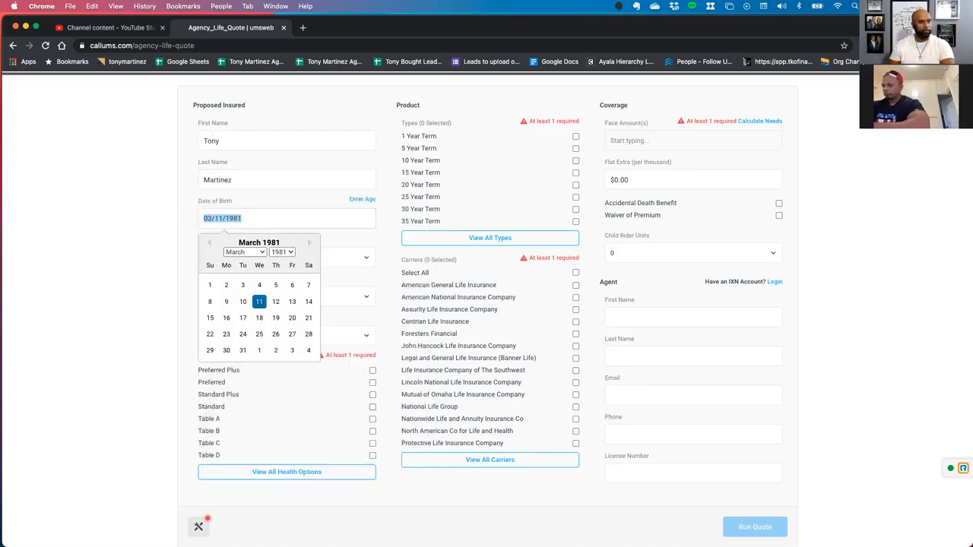
Replace the default date of birth with the proposed insured's date of birth.
{"action": "left_click", "coordinate": [691, 254]}
{"action": "left_click", "coordinate": [259, 217]}
{"action": "scroll", "coordinate": [274, 262], "scroll_direction": "up", "scroll_amount": 3}
{"action": "scroll", "coordinate": [251, 265], "scroll_direction": "down", "scroll_amount": 3}
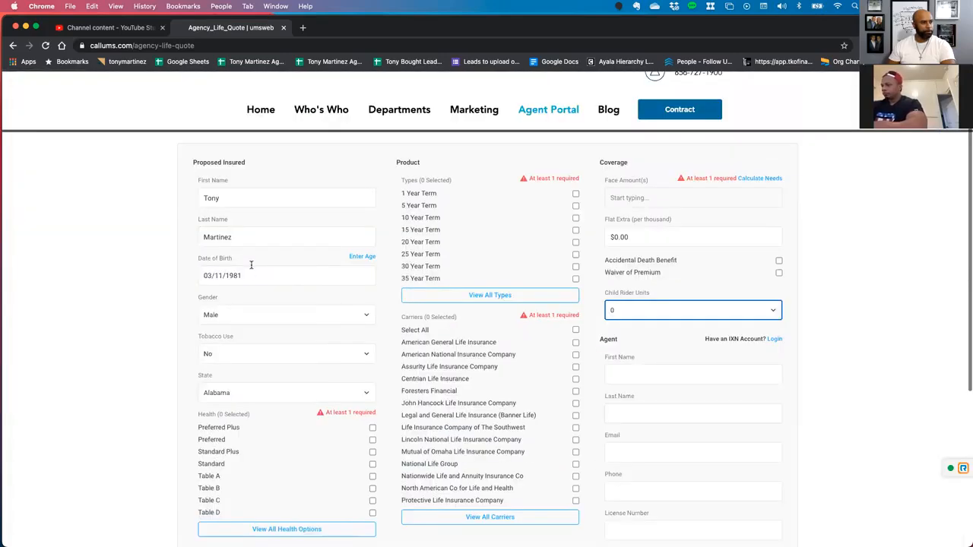
{"action": "left_click_drag", "start_coordinate": [249, 277], "coordinate": [187, 276]}
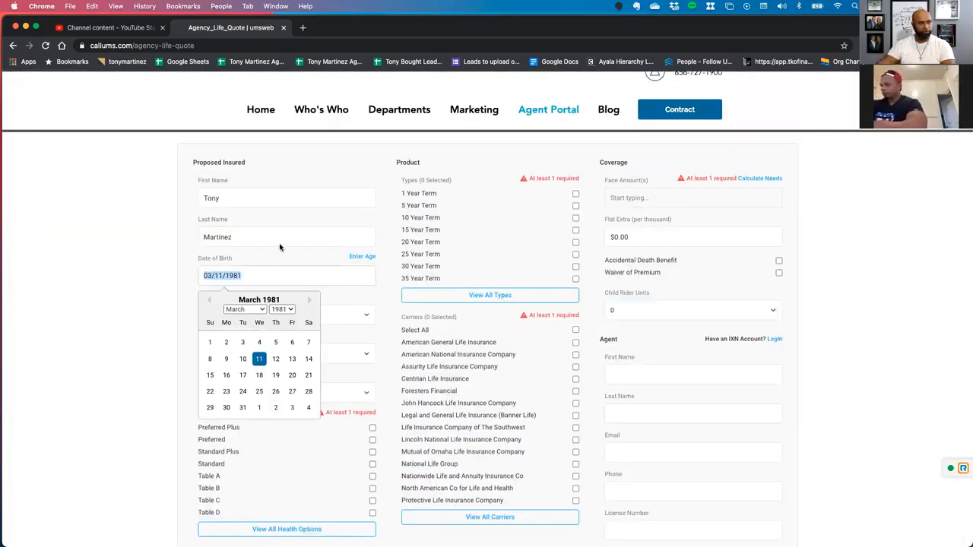
{"action": "type", "text": "08/18/"}
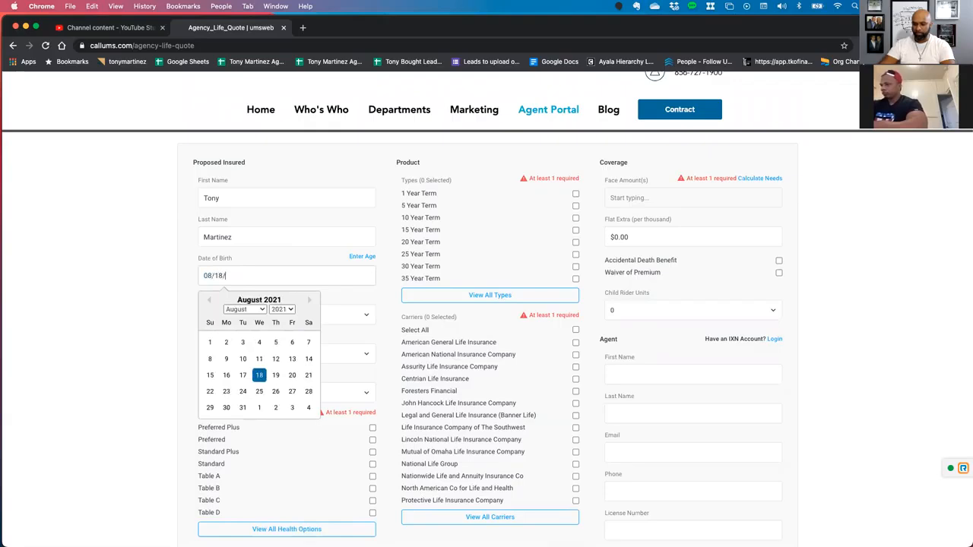
{"action": "type", "text": "1983"}
{"action": "scroll", "coordinate": [274, 254], "scroll_direction": "down", "scroll_amount": 2}
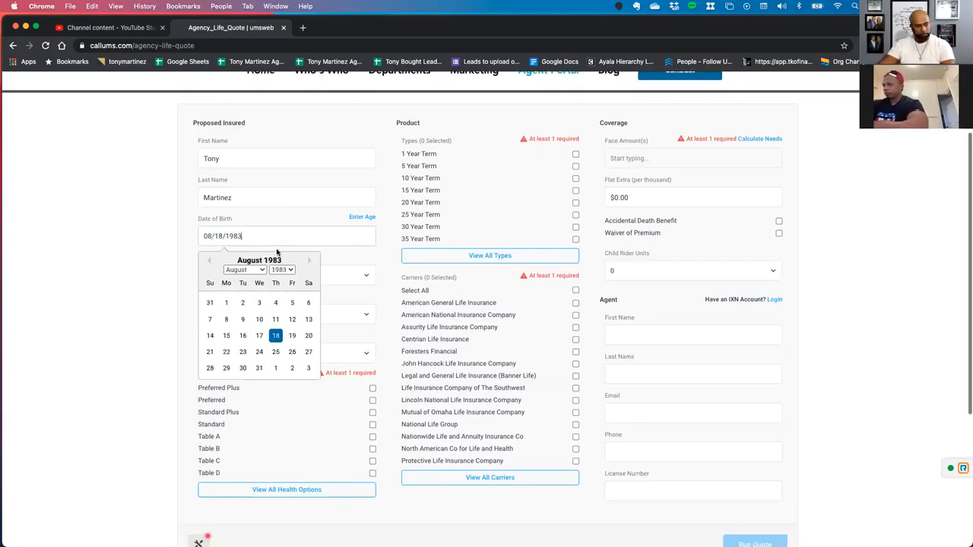
{"action": "left_click", "coordinate": [259, 221]}
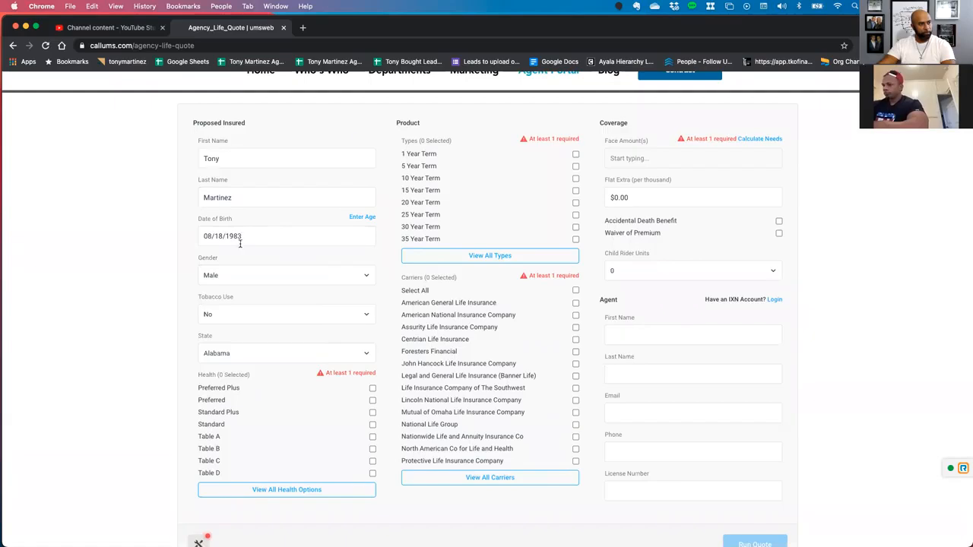
Set the proposed insured's state to Hawaii and select the Preferred and Standard health classes.
{"action": "left_click", "coordinate": [232, 355]}
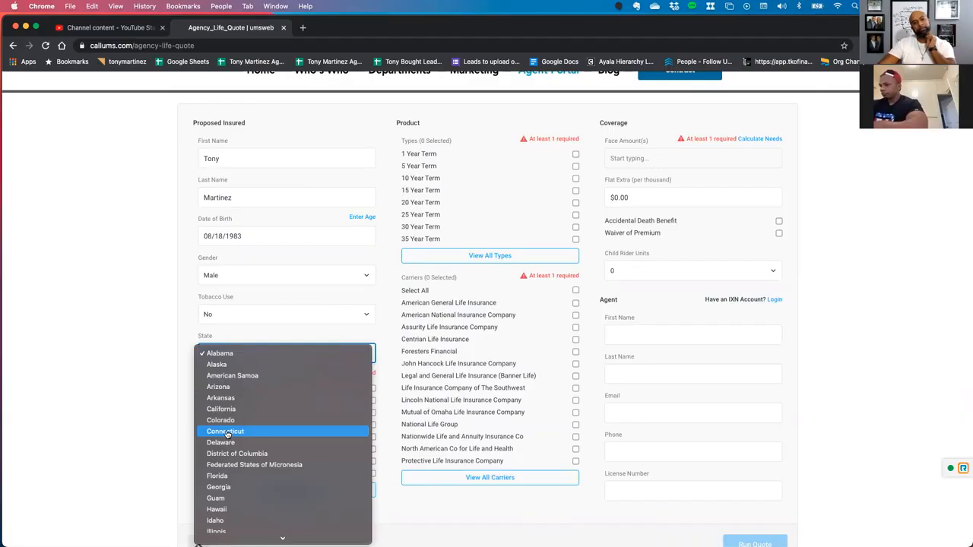
{"action": "scroll", "coordinate": [222, 468], "scroll_direction": "down", "scroll_amount": 5}
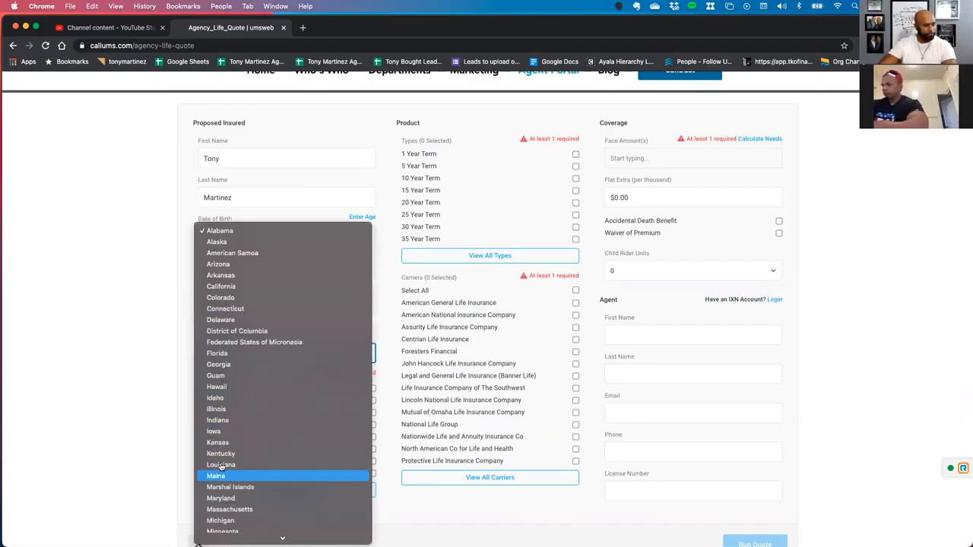
{"action": "left_click", "coordinate": [217, 387]}
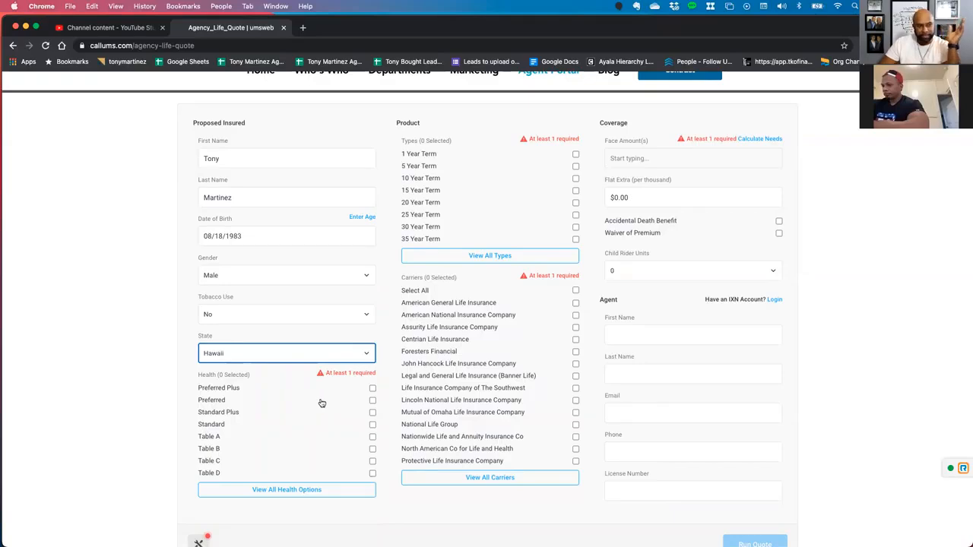
{"action": "left_click", "coordinate": [372, 400]}
{"action": "left_click", "coordinate": [372, 425]}
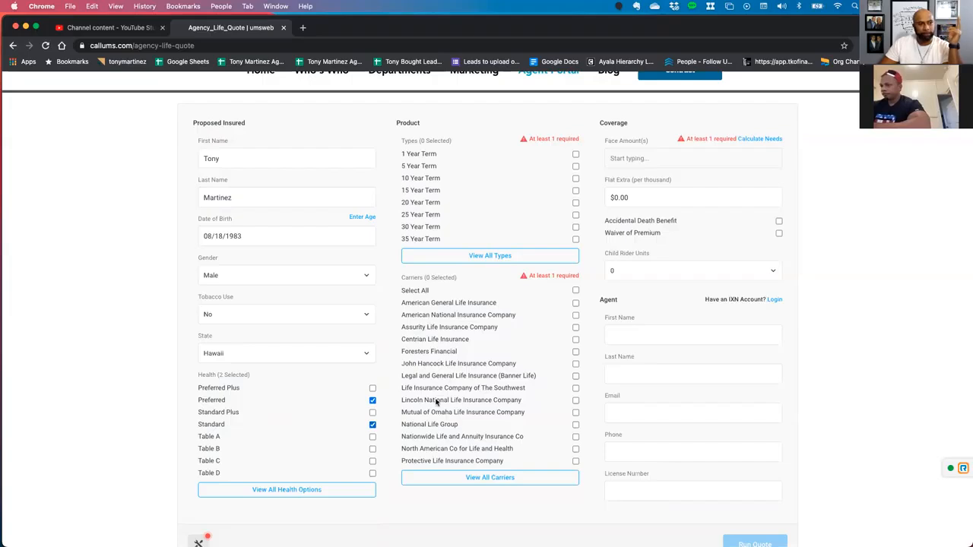
From all product types, select 30 Year Term, To age 121 (No Lapse U/L) and To age 121 (Pay to 100).
{"action": "left_click", "coordinate": [504, 255]}
{"action": "scroll", "coordinate": [496, 338], "scroll_direction": "down", "scroll_amount": 3}
{"action": "scroll", "coordinate": [496, 338], "scroll_direction": "up", "scroll_amount": 3}
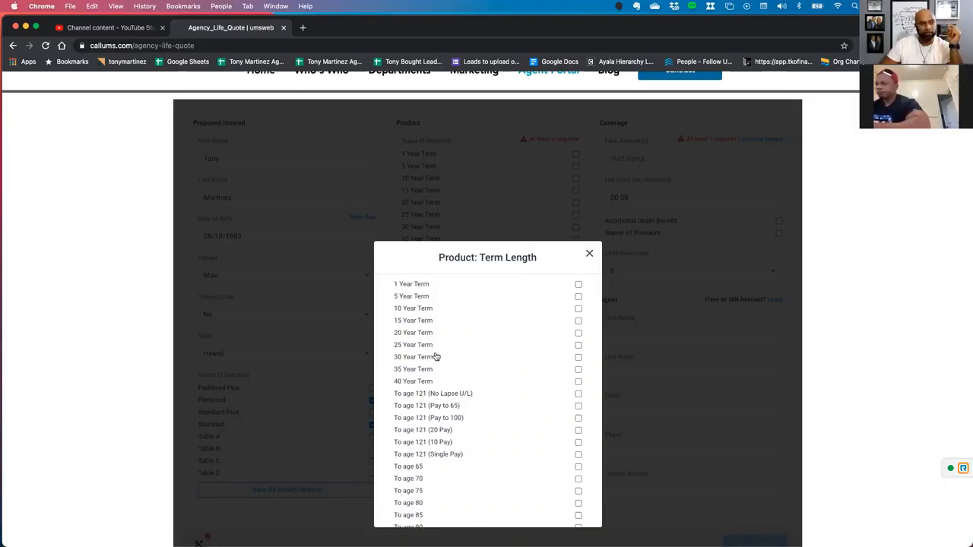
{"action": "left_click", "coordinate": [579, 357]}
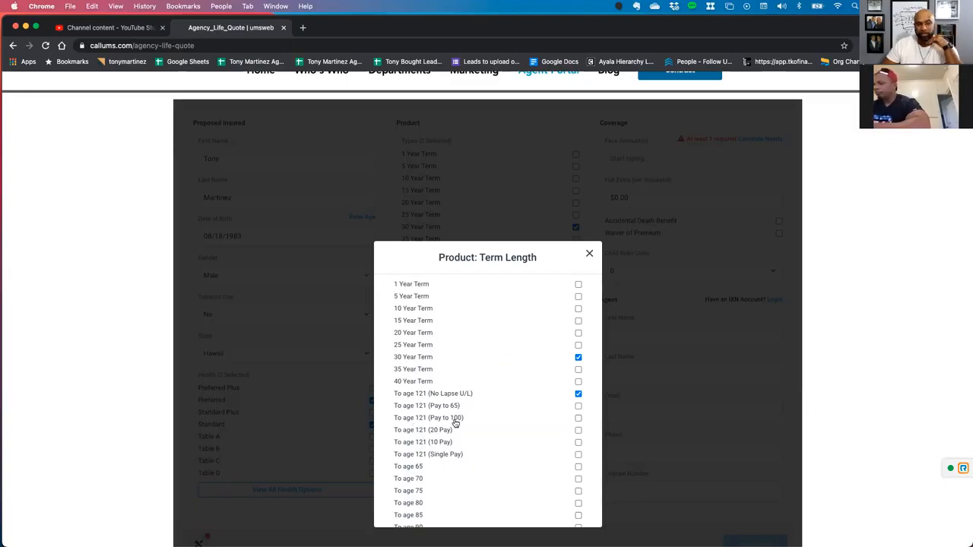
{"action": "left_click", "coordinate": [578, 418]}
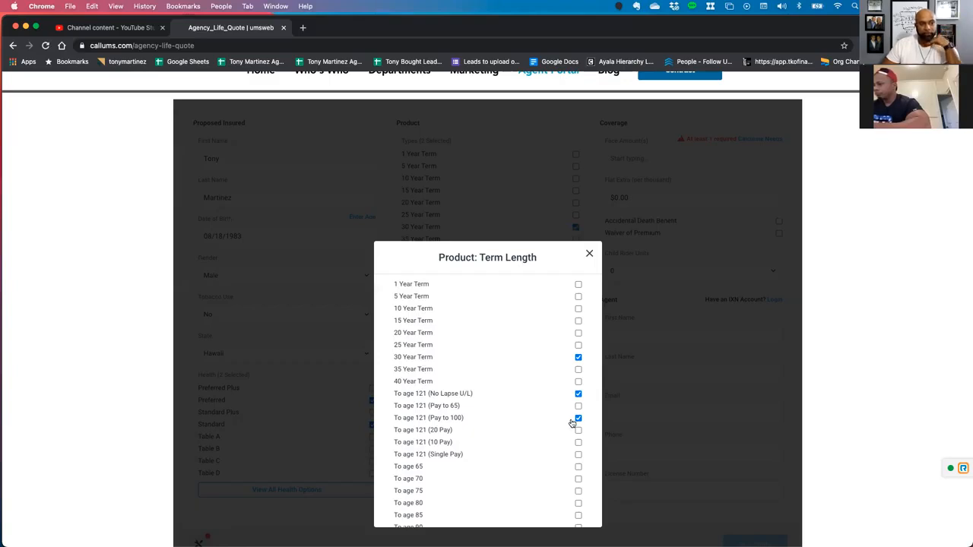
Add To age 100 to the selected term lengths and close the full list of product types.
{"action": "scroll", "coordinate": [572, 424], "scroll_direction": "down", "scroll_amount": 3}
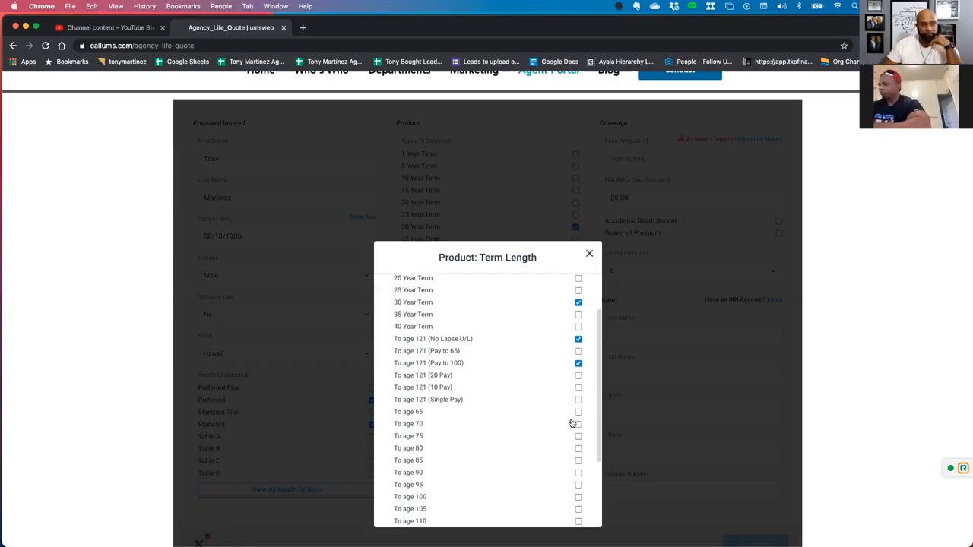
{"action": "scroll", "coordinate": [572, 424], "scroll_direction": "down", "scroll_amount": 1}
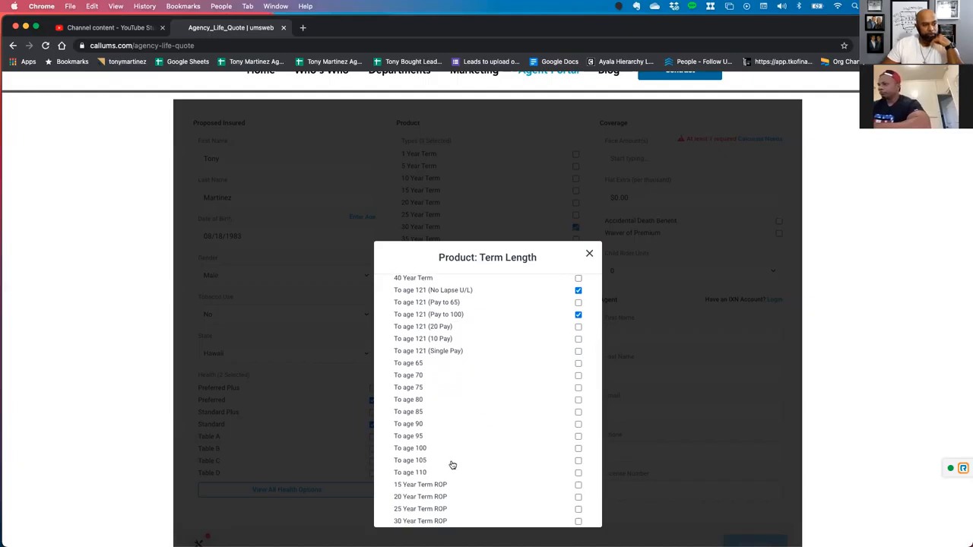
{"action": "left_click", "coordinate": [577, 449]}
{"action": "scroll", "coordinate": [559, 436], "scroll_direction": "down", "scroll_amount": 2}
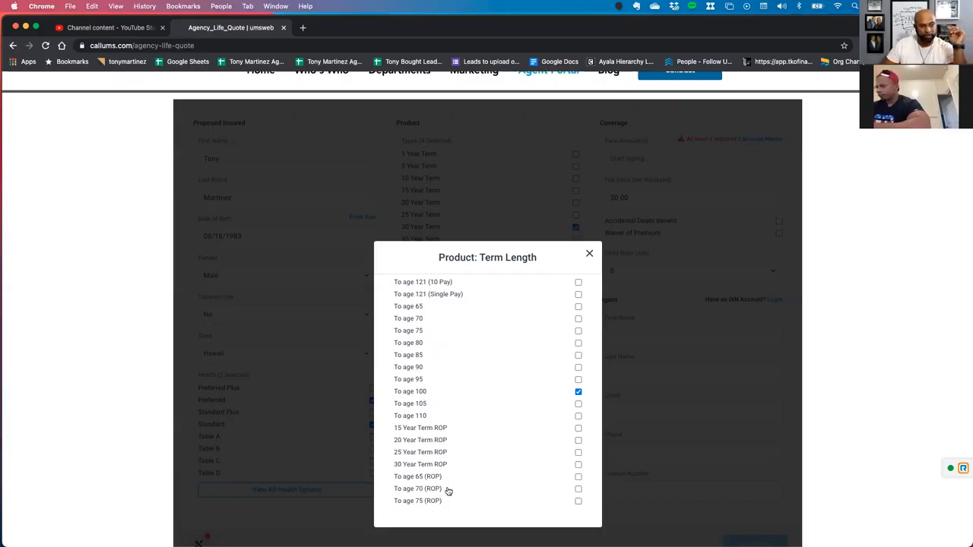
{"action": "scroll", "coordinate": [450, 438], "scroll_direction": "up", "scroll_amount": 5}
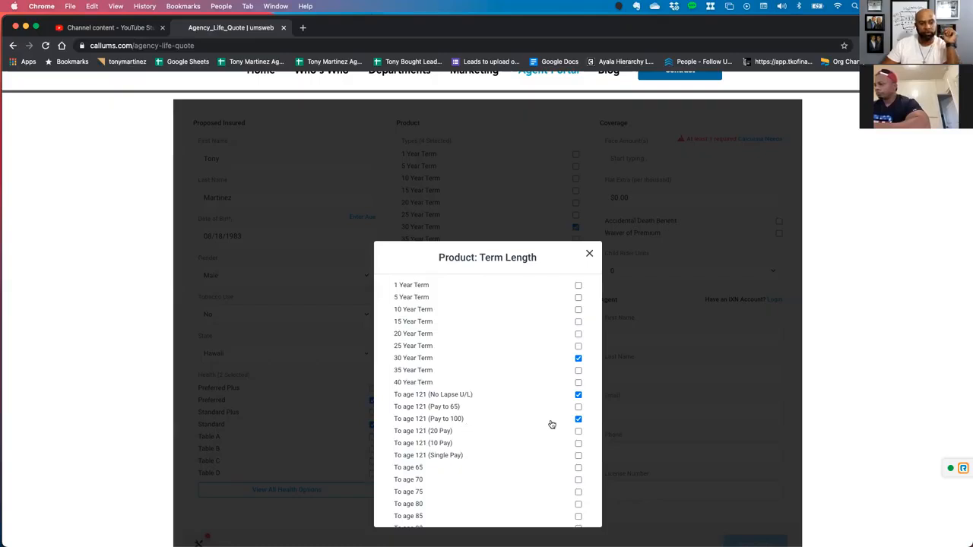
{"action": "scroll", "coordinate": [552, 424], "scroll_direction": "down", "scroll_amount": 5}
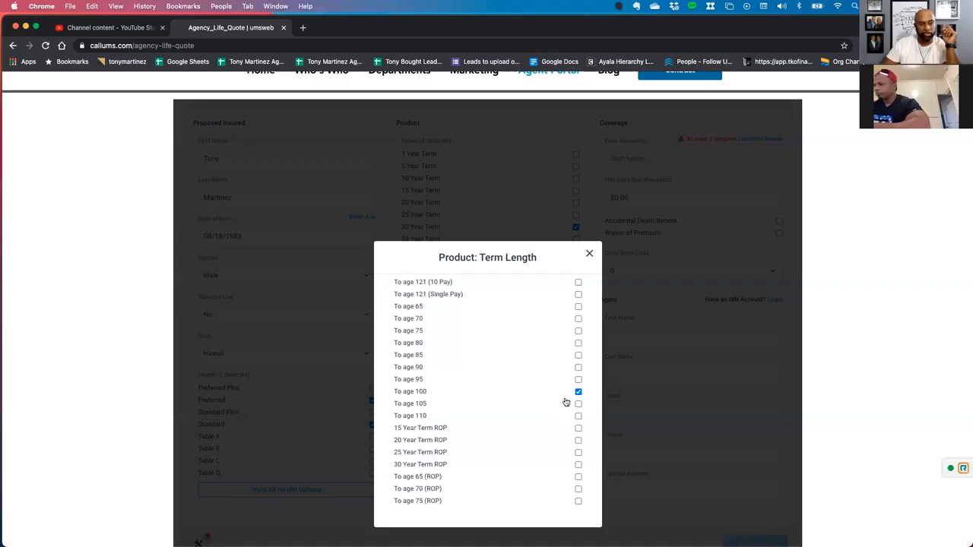
{"action": "left_click", "coordinate": [589, 253]}
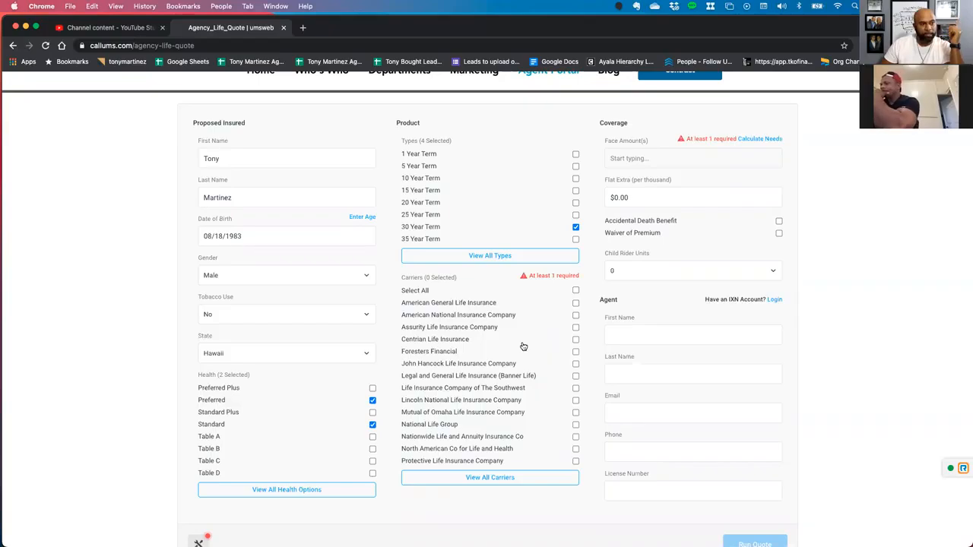
Select the carriers American National Insurance Company, North American Co for Life and Health, and Foresters Financial.
{"action": "scroll", "coordinate": [523, 347], "scroll_direction": "down", "scroll_amount": 1}
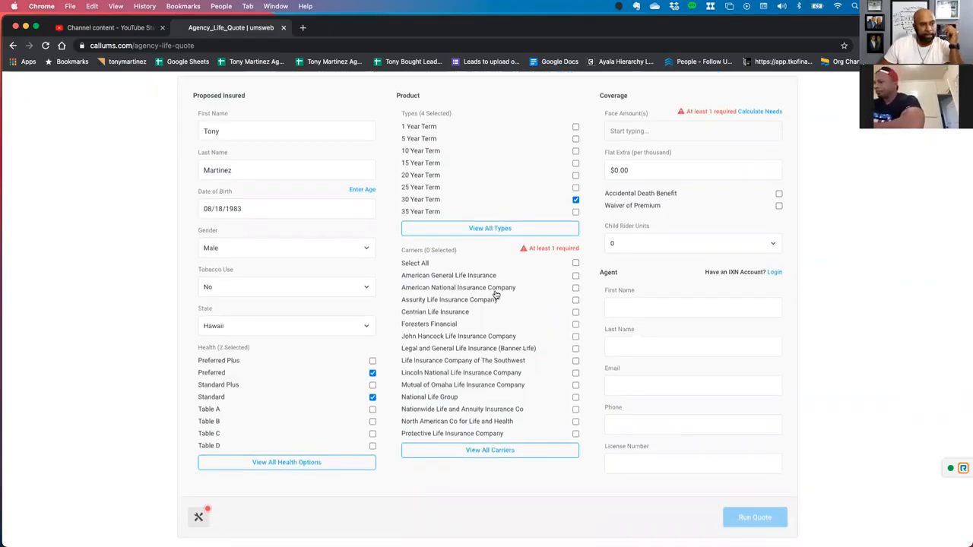
{"action": "left_click", "coordinate": [575, 288]}
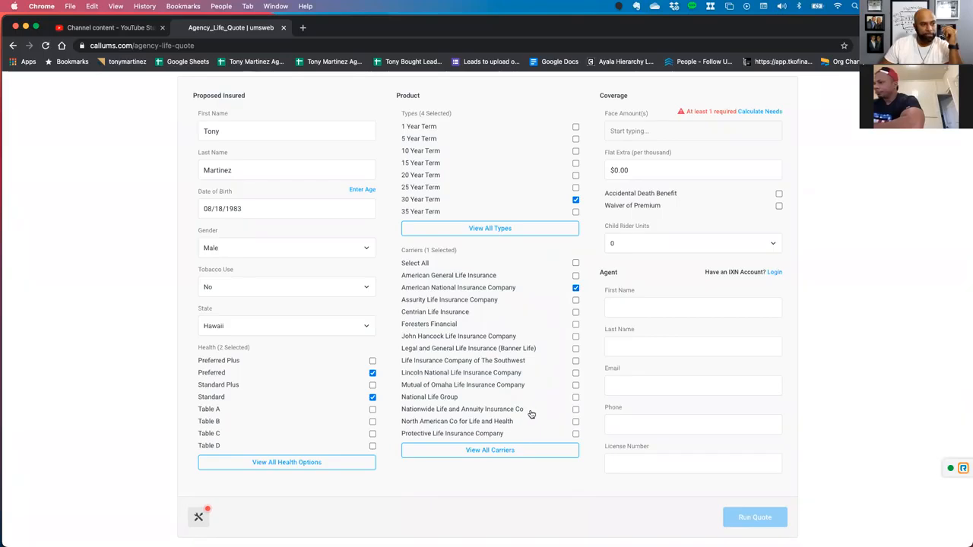
{"action": "left_click", "coordinate": [574, 421]}
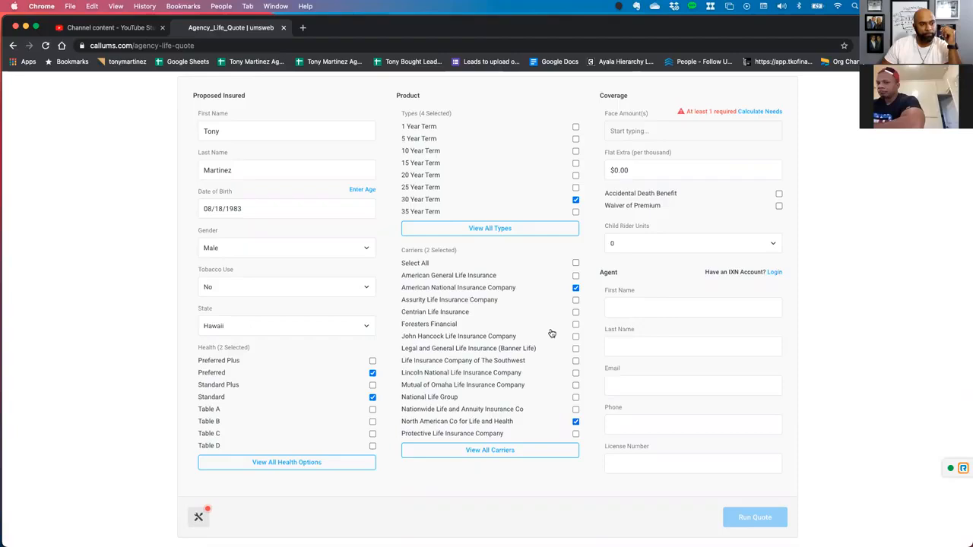
{"action": "left_click", "coordinate": [575, 326]}
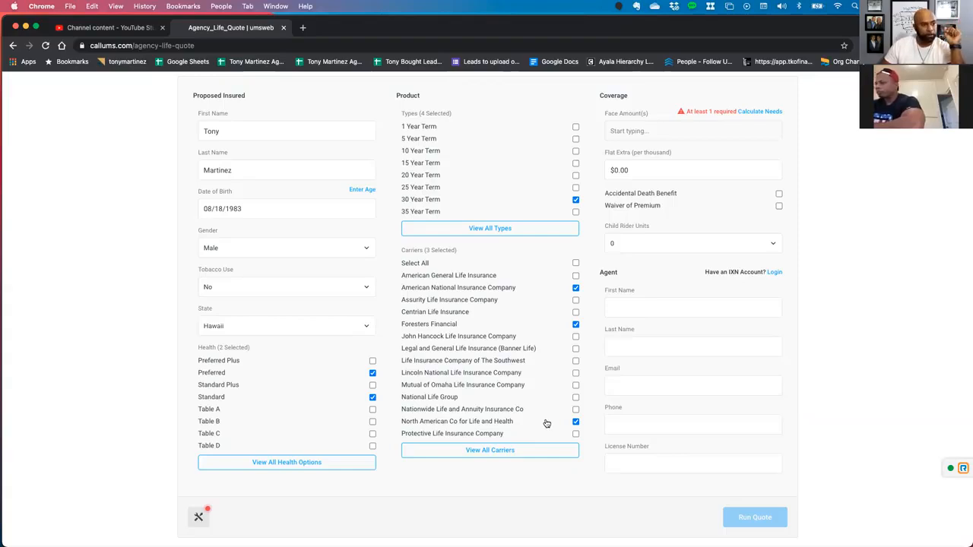
Add Savings Bank Life Insurance Company (SBLI) from the full carrier list and close the list.
{"action": "left_click", "coordinate": [507, 452]}
{"action": "scroll", "coordinate": [513, 430], "scroll_direction": "down", "scroll_amount": 2}
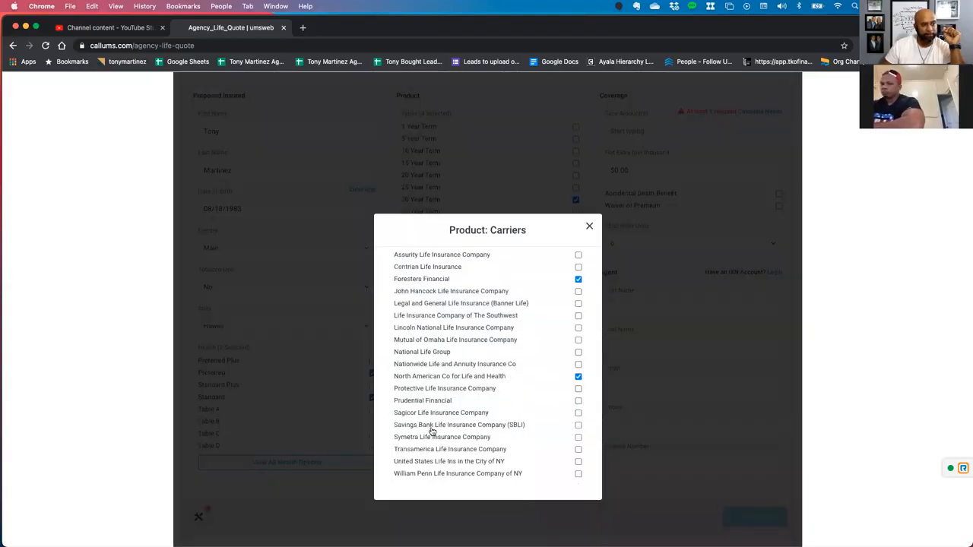
{"action": "left_click", "coordinate": [578, 426]}
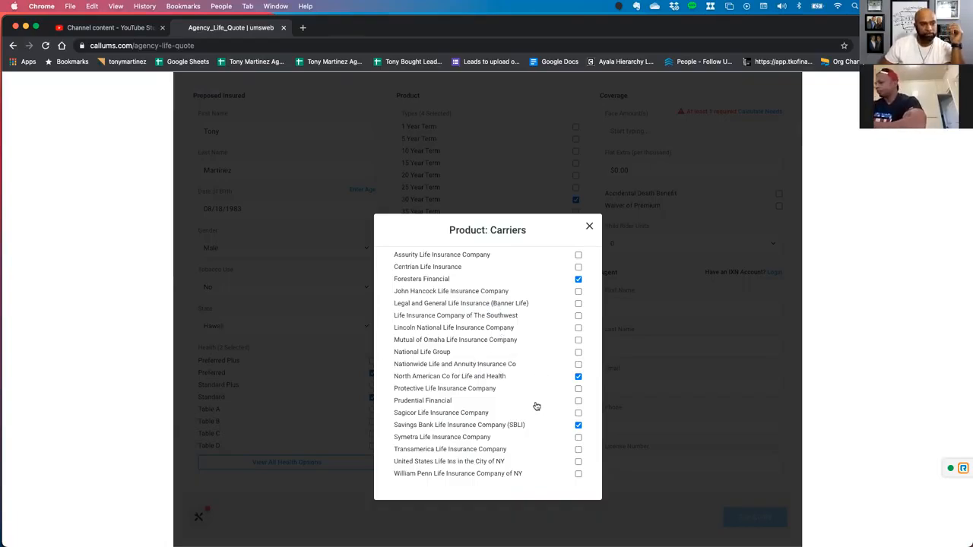
{"action": "scroll", "coordinate": [536, 406], "scroll_direction": "down", "scroll_amount": 1}
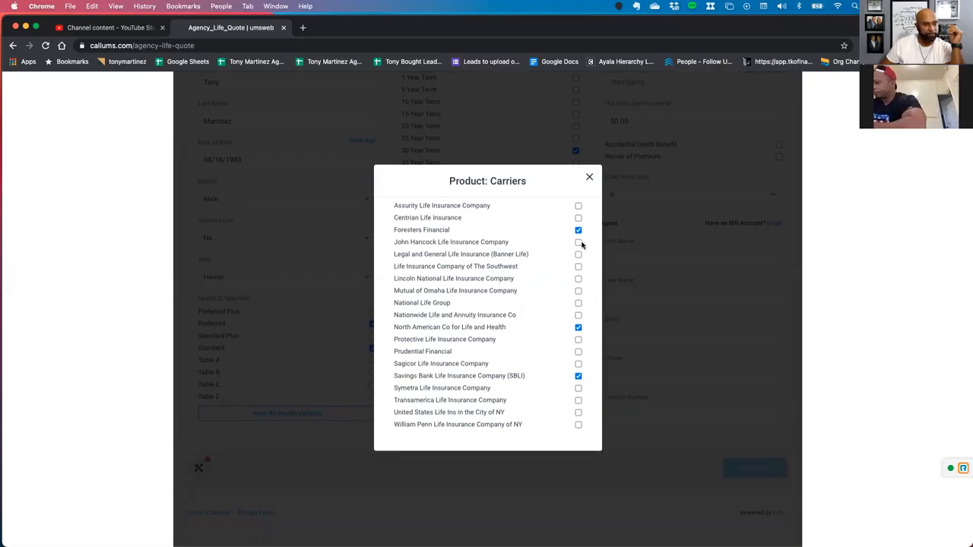
{"action": "left_click", "coordinate": [590, 180]}
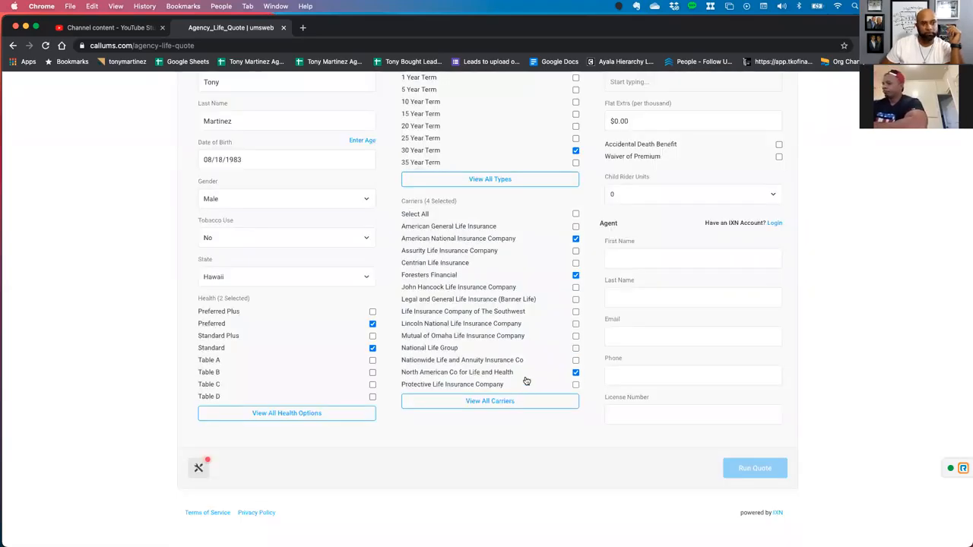
Add coverage face amounts of $250,000, $500,000 and $750,000 to the quote.
{"action": "scroll", "coordinate": [523, 326], "scroll_direction": "up", "scroll_amount": 2}
{"action": "left_click", "coordinate": [619, 177]}
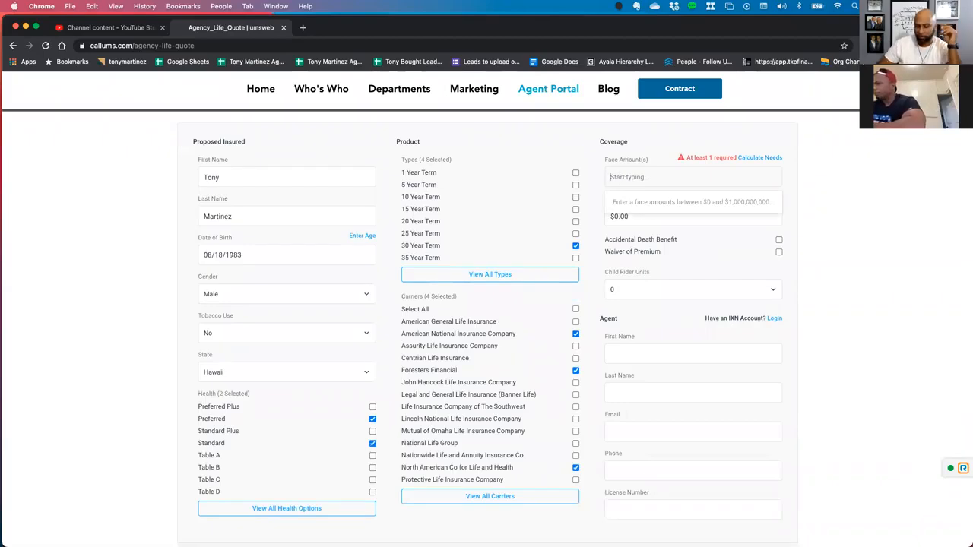
{"action": "type", "text": "250000"}
{"action": "key", "text": "Return"}
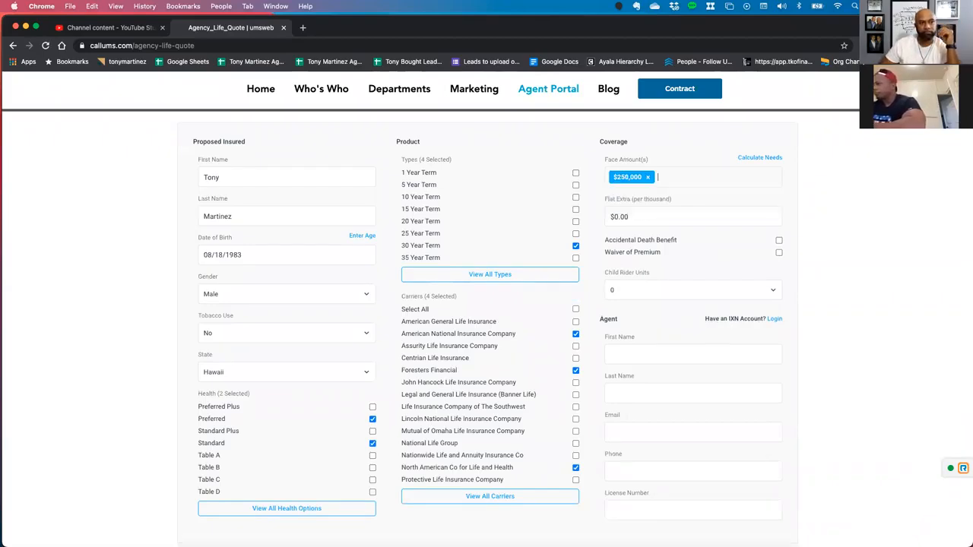
{"action": "type", "text": "500000"}
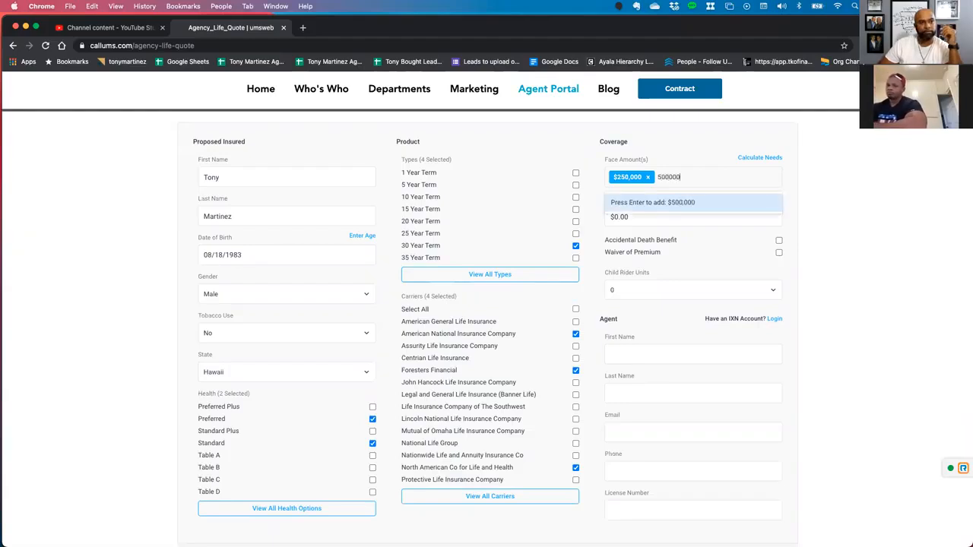
{"action": "key", "text": "Return"}
{"action": "type", "text": "750000"}
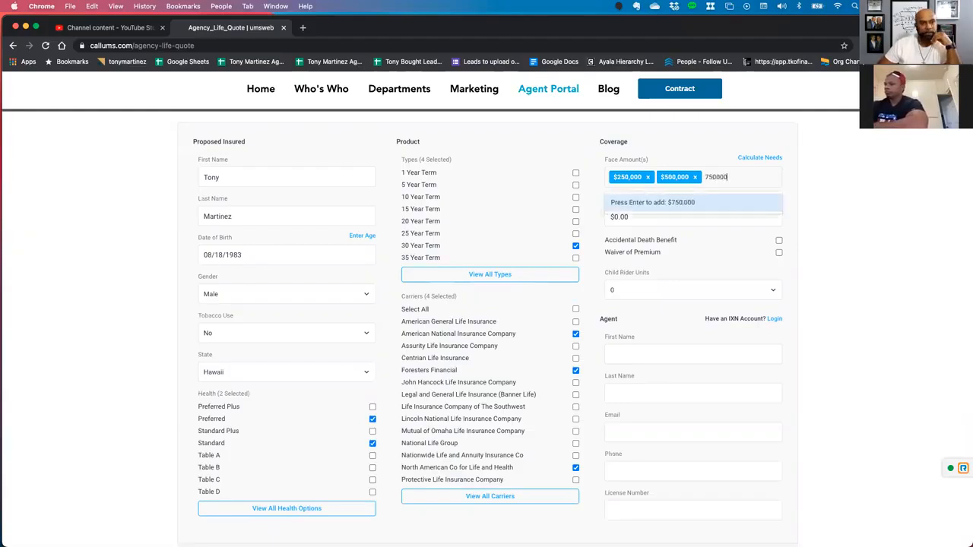
{"action": "key", "text": "Return"}
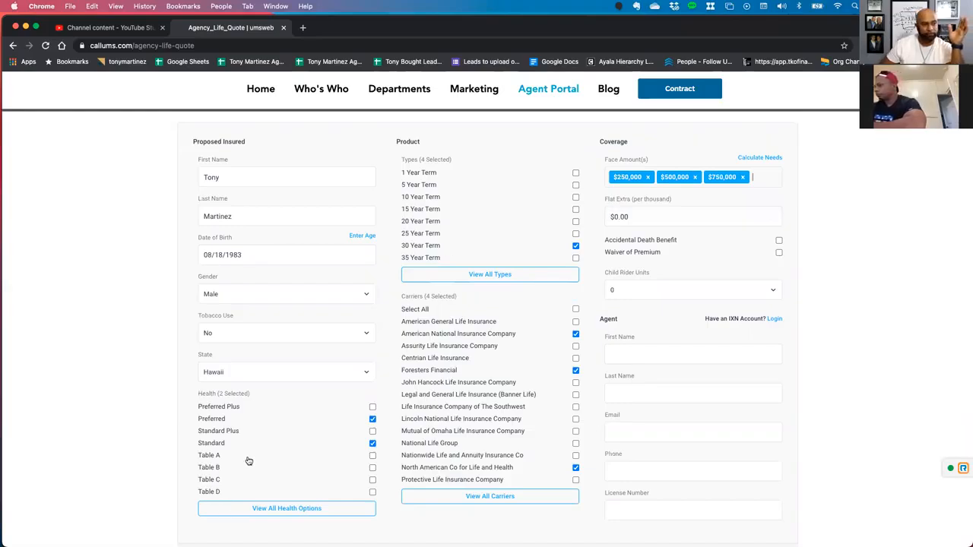
Review the selected term lengths in the full list of product types and close it.
{"action": "left_click", "coordinate": [456, 277]}
{"action": "scroll", "coordinate": [559, 454], "scroll_direction": "down", "scroll_amount": 3}
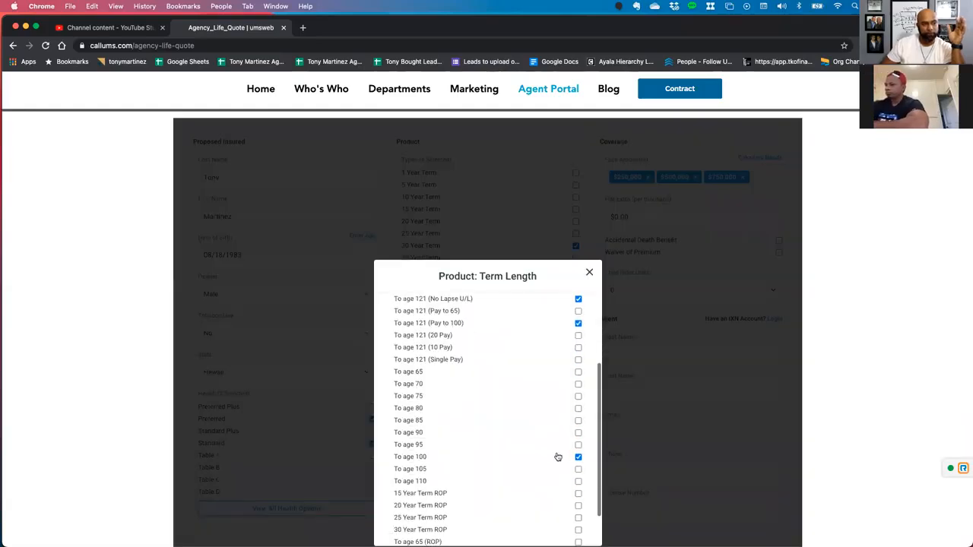
{"action": "left_click", "coordinate": [589, 273]}
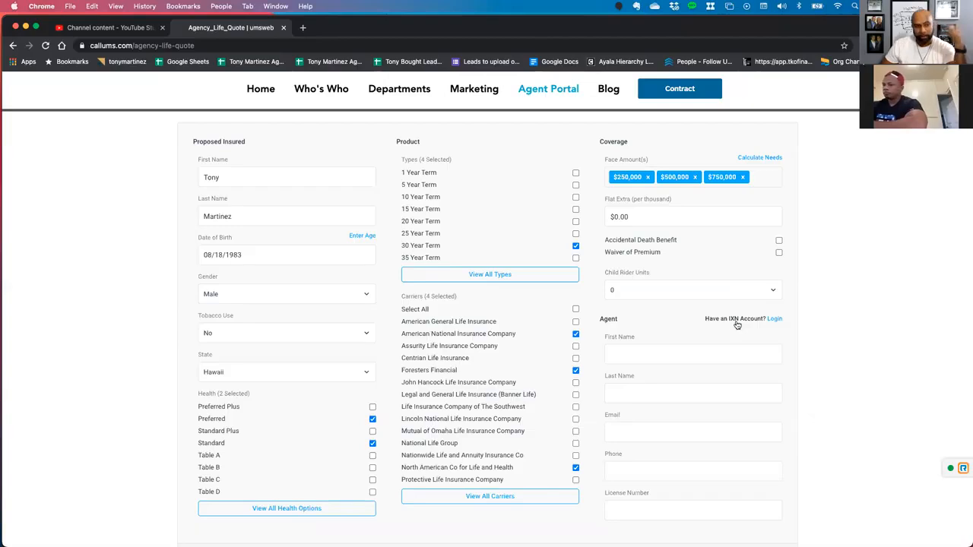
Enter the agent's first name and last name in the Agent section.
{"action": "left_click", "coordinate": [666, 355]}
{"action": "type", "text": "JOr"}
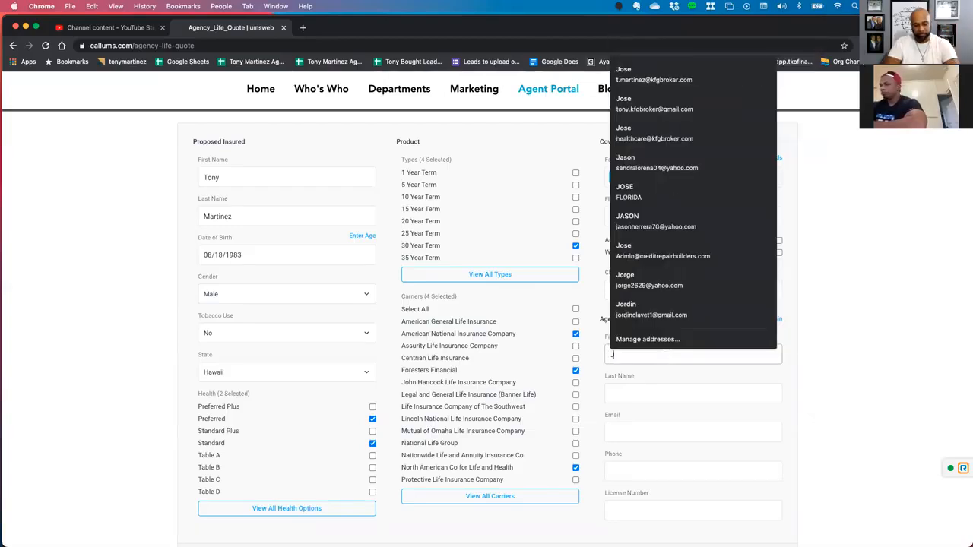
{"action": "key", "text": "BackSpace"}
{"action": "key", "text": "BackSpace"}
{"action": "key", "text": "Tab"}
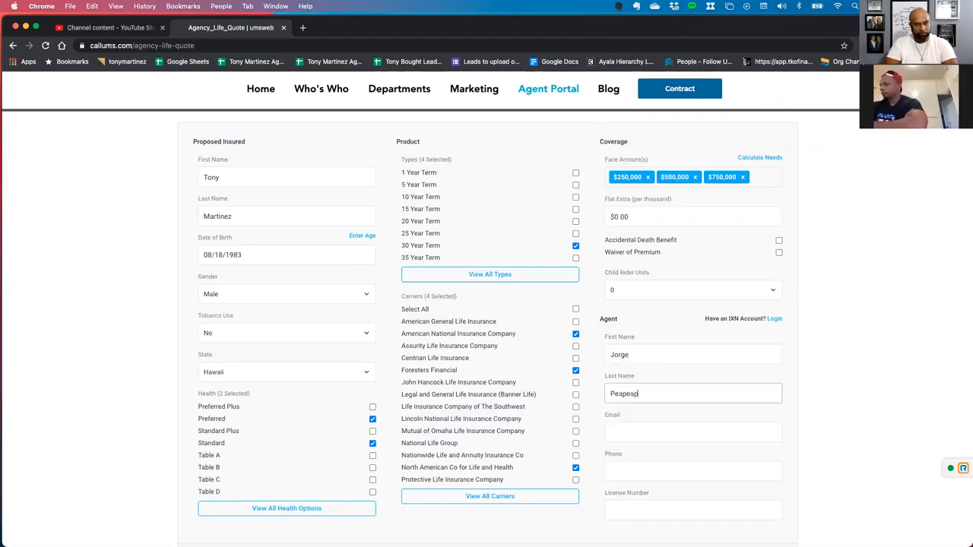
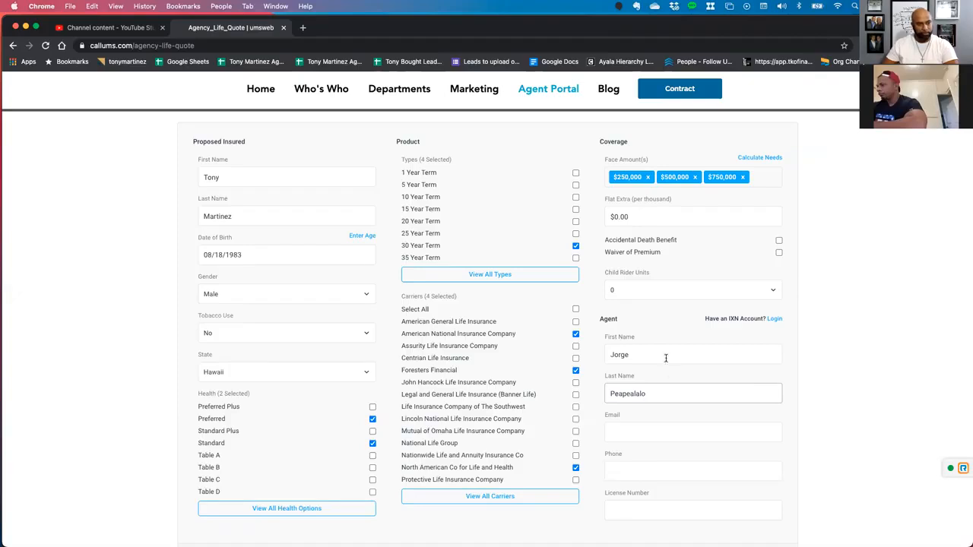
Fill in the agent's e-mail address and phone number.
{"action": "left_click", "coordinate": [635, 430]}
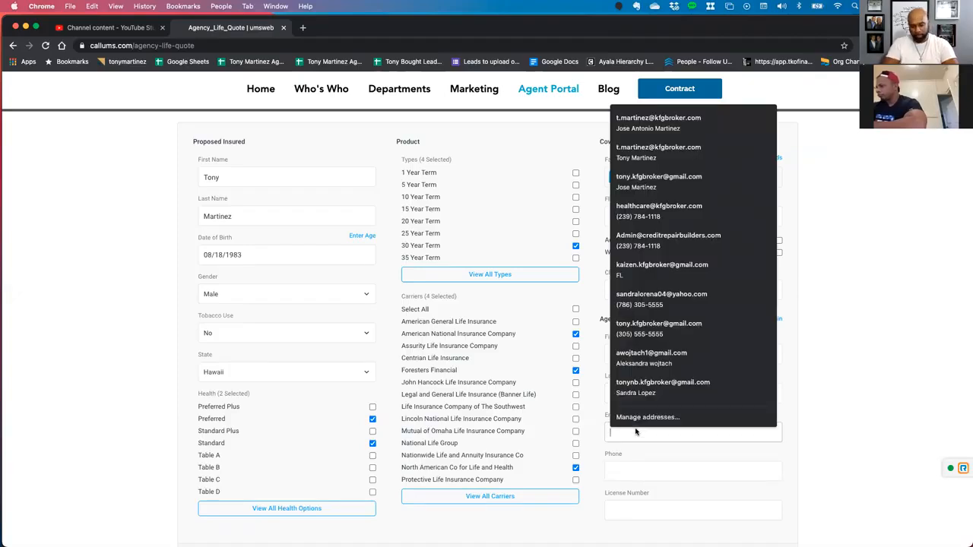
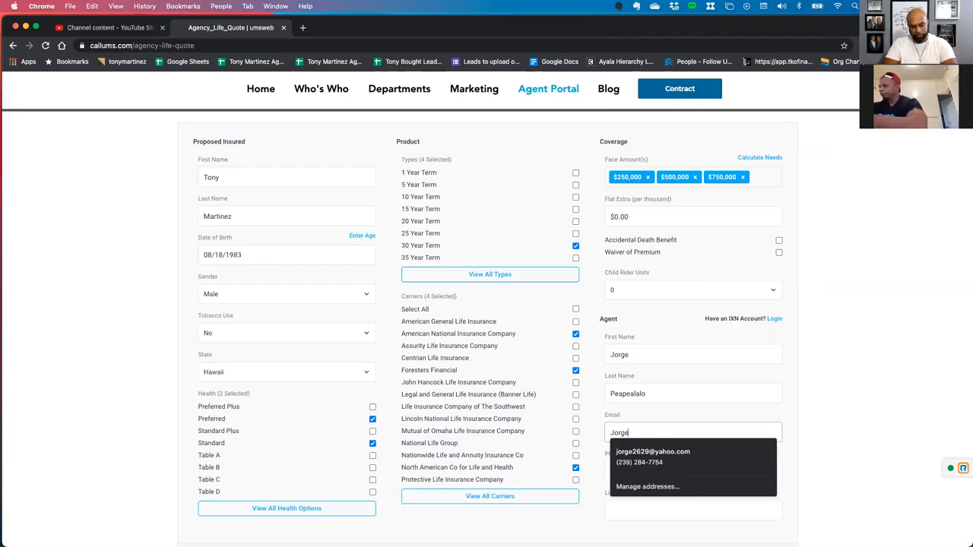
{"action": "key", "text": "Tab"}
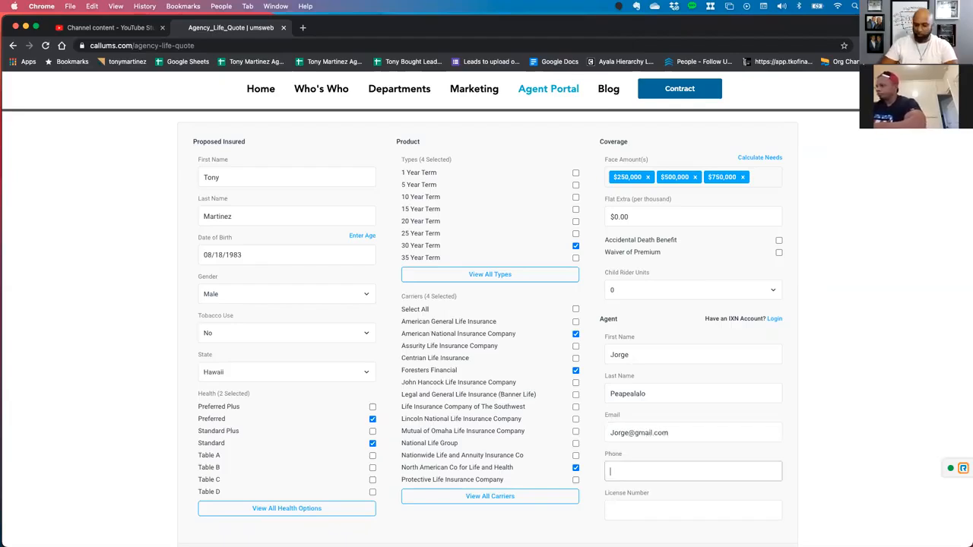
{"action": "type", "text": "239) 555-5555"}
Enter the agent's license number and run the quote.
{"action": "left_click", "coordinate": [631, 510]}
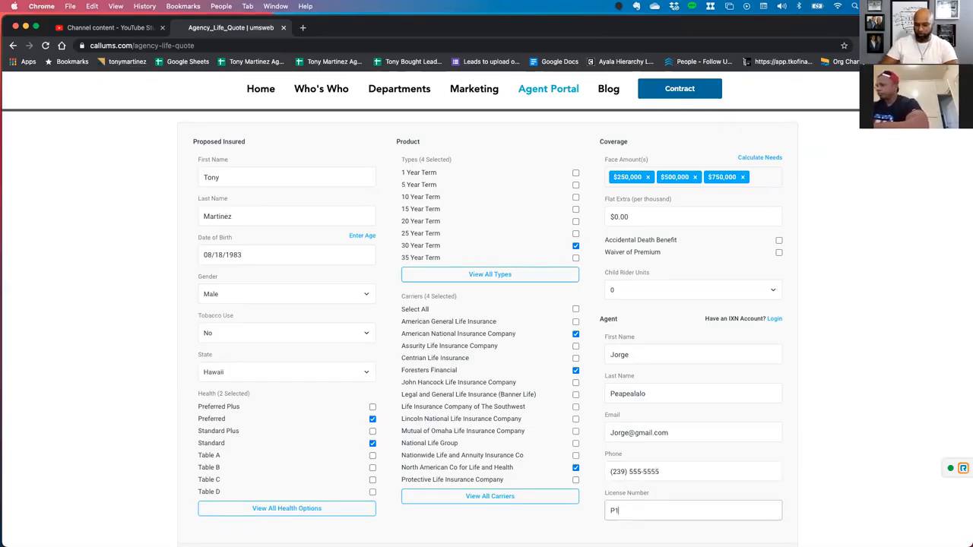
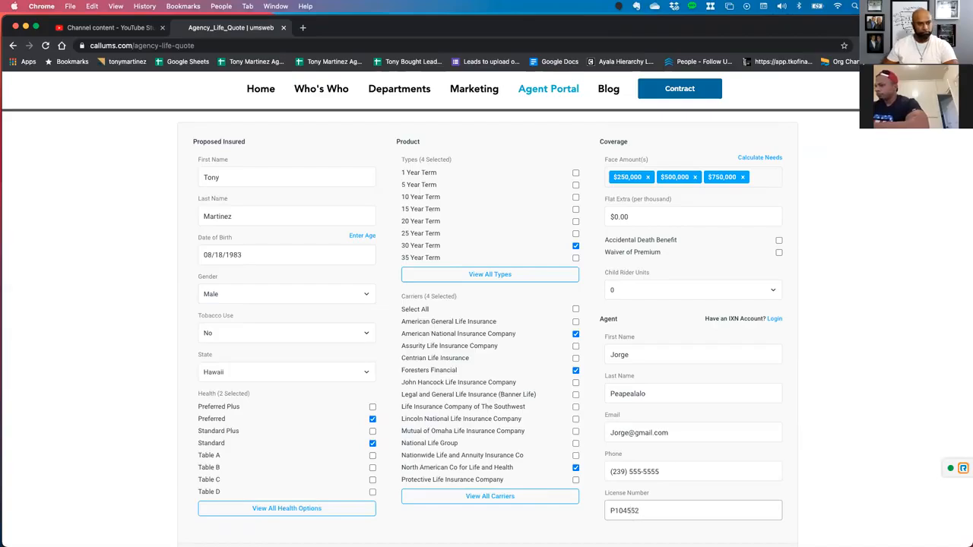
{"action": "scroll", "coordinate": [643, 512], "scroll_direction": "down", "scroll_amount": 2}
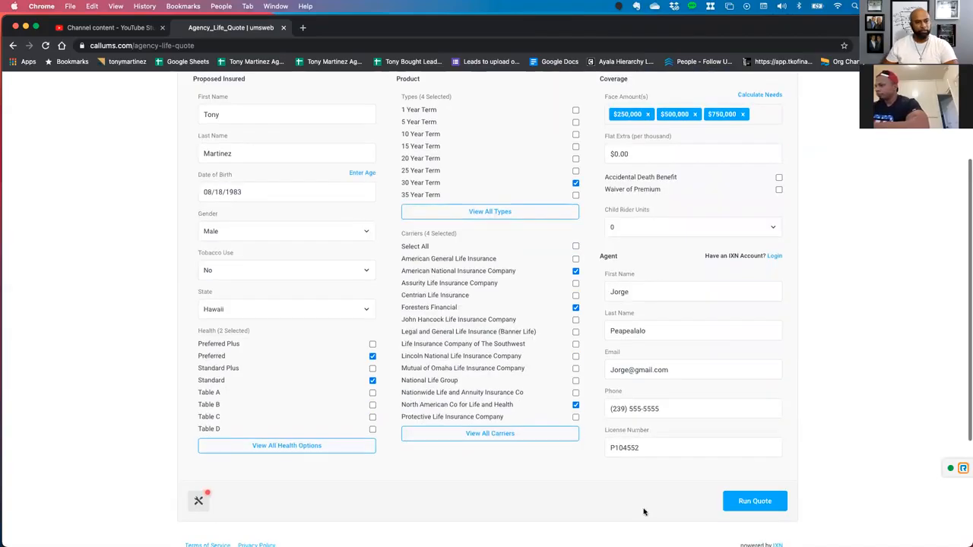
{"action": "left_click", "coordinate": [741, 501]}
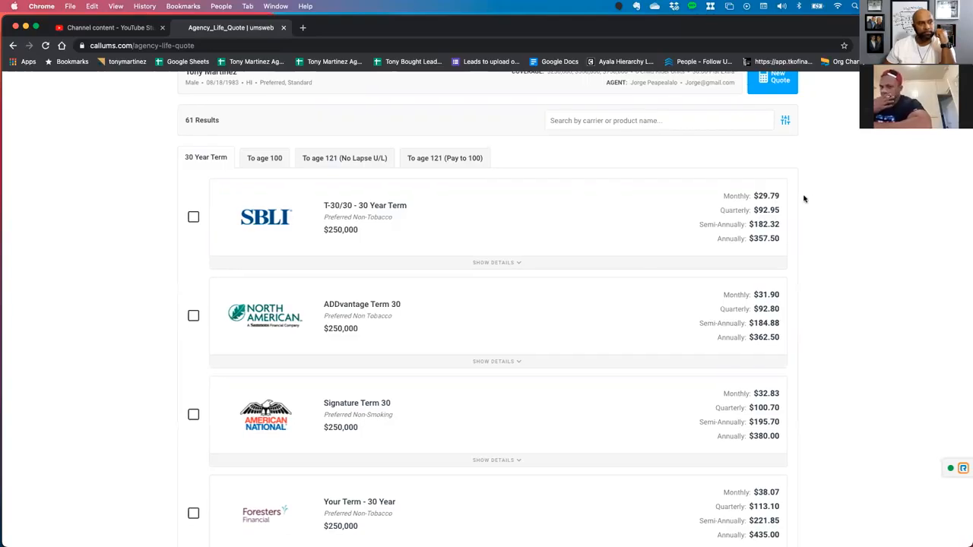
Examine the 30 Year Term quotes, comparing carriers, health classes, face amounts and premiums.
{"action": "scroll", "coordinate": [810, 239], "scroll_direction": "down", "scroll_amount": 3}
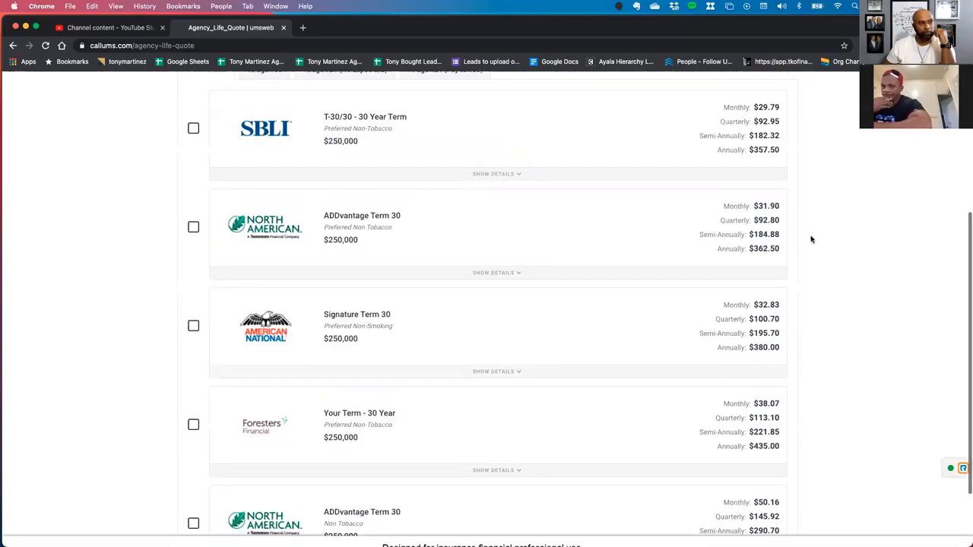
{"action": "scroll", "coordinate": [811, 240], "scroll_direction": "up", "scroll_amount": 2}
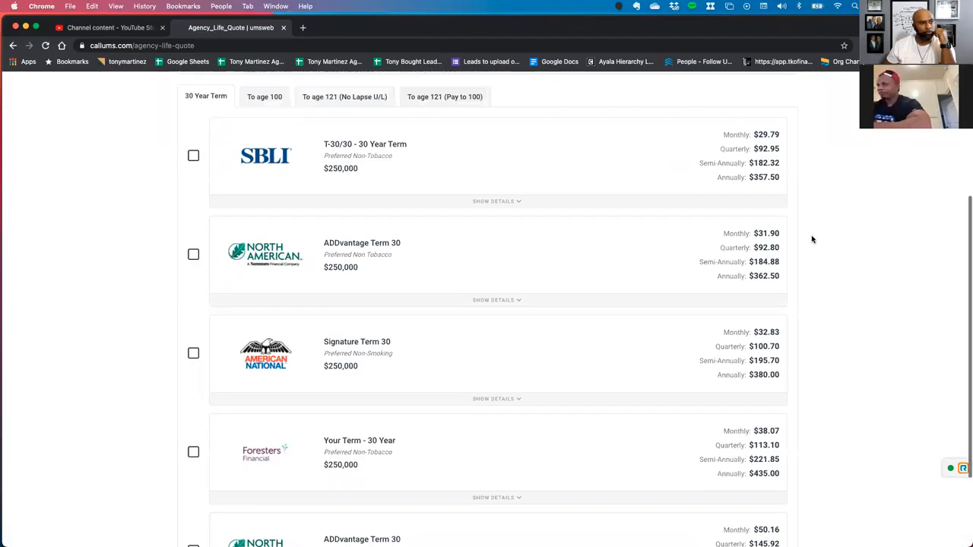
{"action": "scroll", "coordinate": [812, 239], "scroll_direction": "down", "scroll_amount": 2}
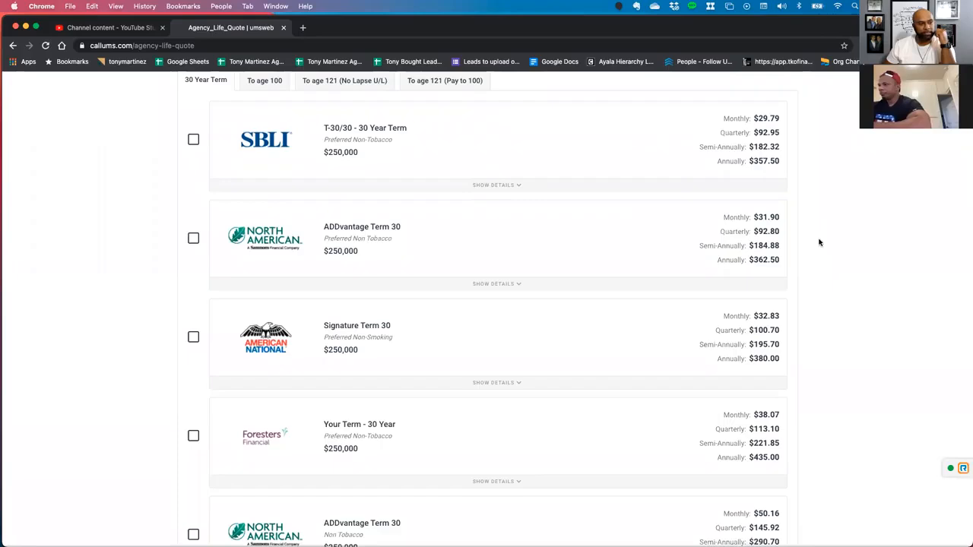
{"action": "scroll", "coordinate": [820, 242], "scroll_direction": "down", "scroll_amount": 3}
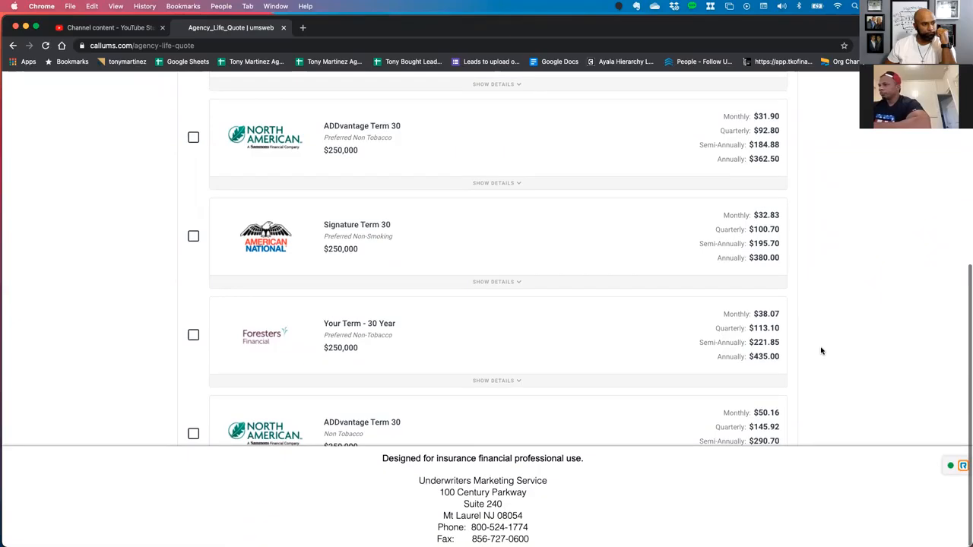
{"action": "scroll", "coordinate": [179, 408], "scroll_direction": "down", "scroll_amount": 3}
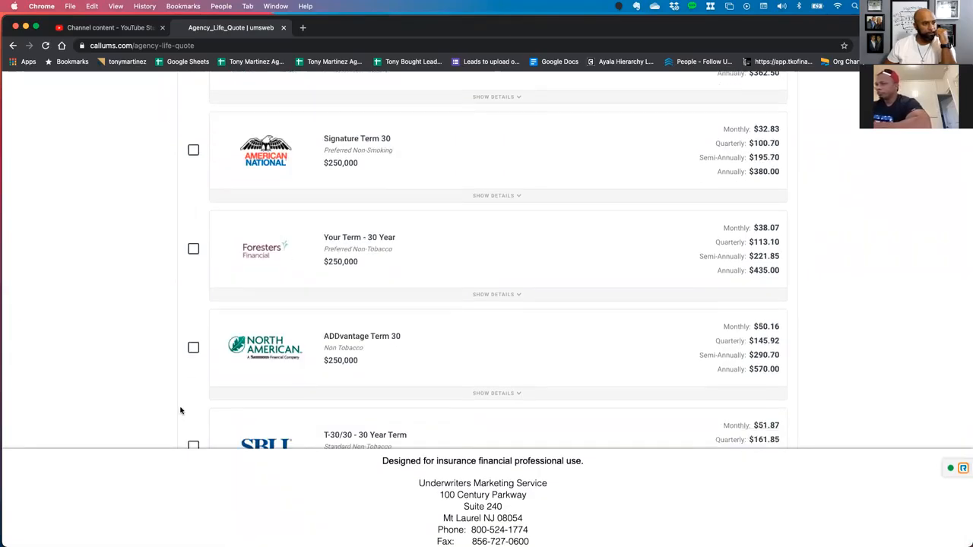
{"action": "scroll", "coordinate": [184, 383], "scroll_direction": "down", "scroll_amount": 3}
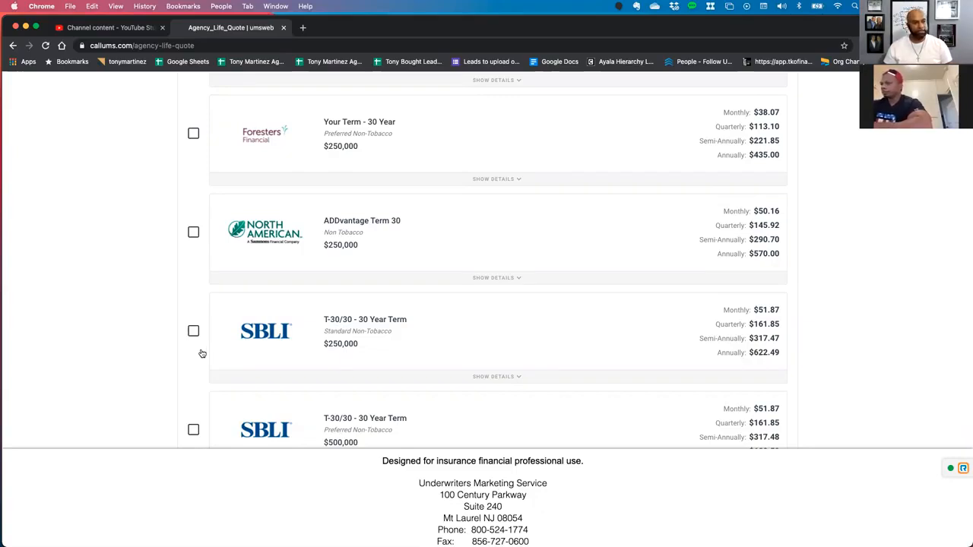
{"action": "scroll", "coordinate": [202, 353], "scroll_direction": "down", "scroll_amount": 3}
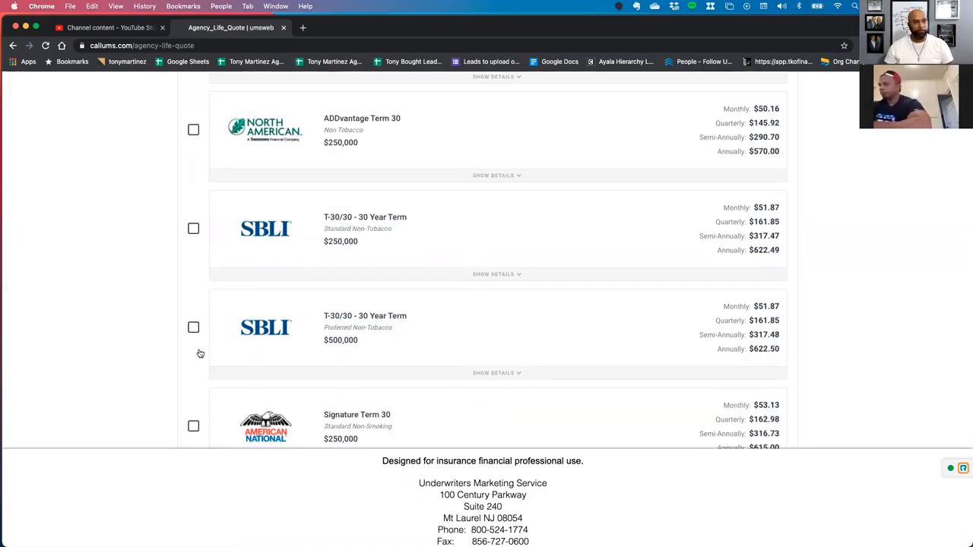
{"action": "scroll", "coordinate": [200, 354], "scroll_direction": "down", "scroll_amount": 3}
{"action": "scroll", "coordinate": [200, 354], "scroll_direction": "down", "scroll_amount": 10}
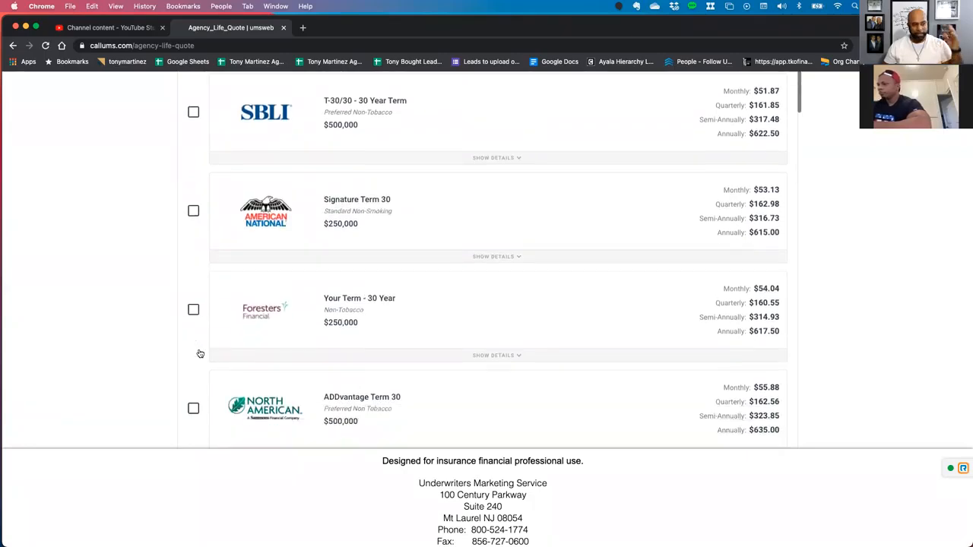
{"action": "scroll", "coordinate": [200, 353], "scroll_direction": "down", "scroll_amount": 9}
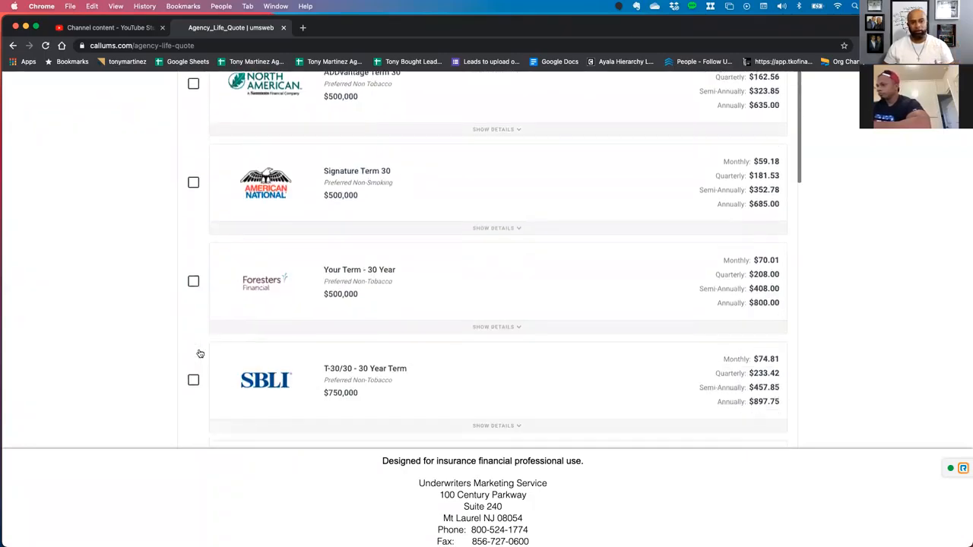
{"action": "scroll", "coordinate": [200, 353], "scroll_direction": "down", "scroll_amount": 8}
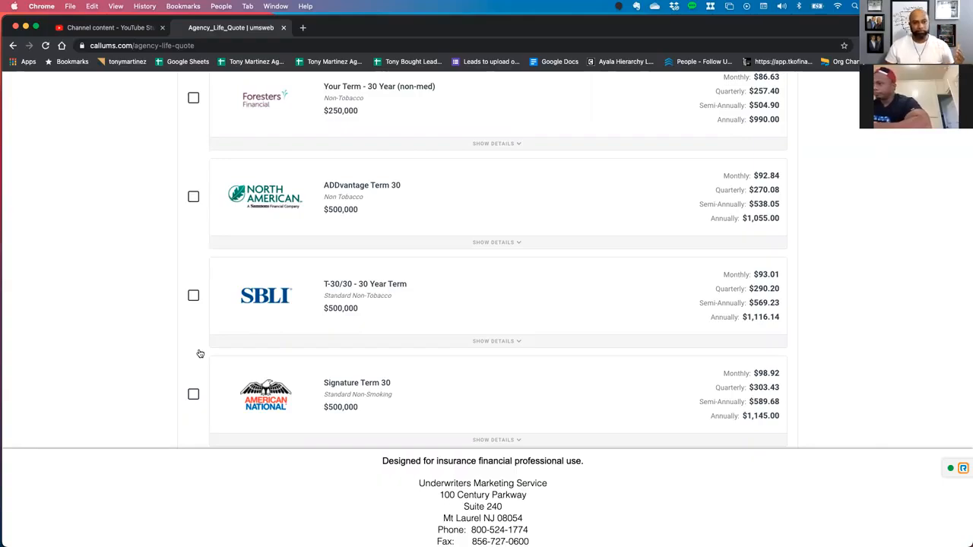
{"action": "scroll", "coordinate": [830, 274], "scroll_direction": "up", "scroll_amount": 8}
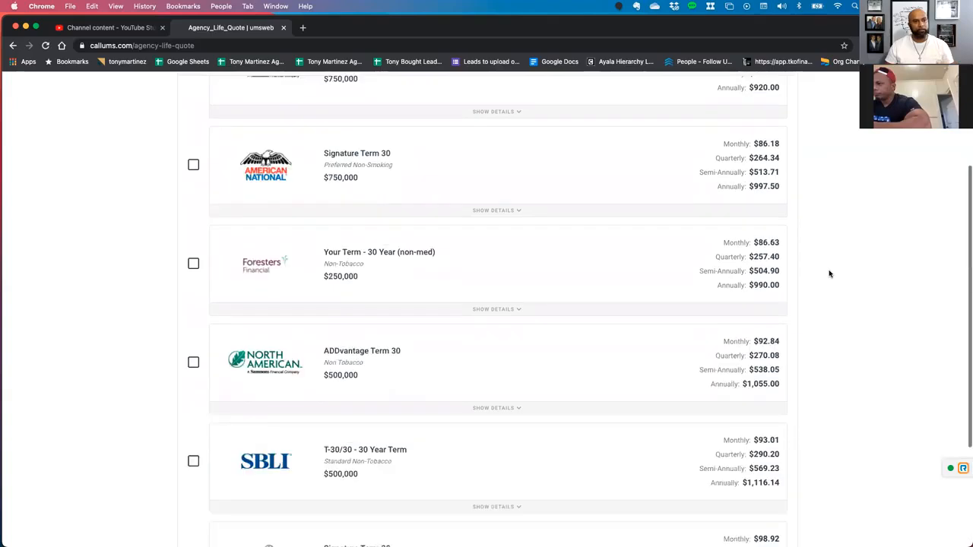
{"action": "scroll", "coordinate": [793, 313], "scroll_direction": "up", "scroll_amount": 10}
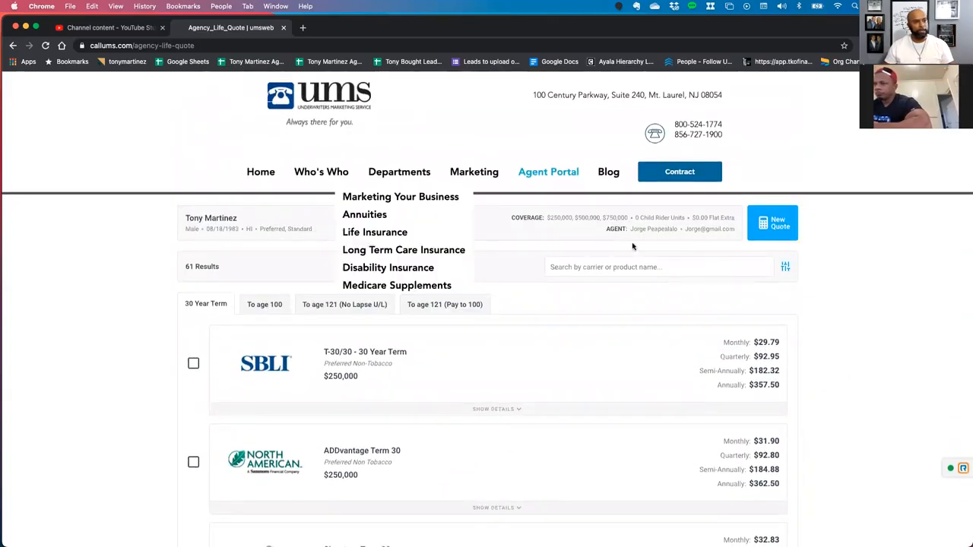
Examine the To age 100 quotes, comparing carriers, health classes, face amounts and premiums.
{"action": "left_click", "coordinate": [259, 306]}
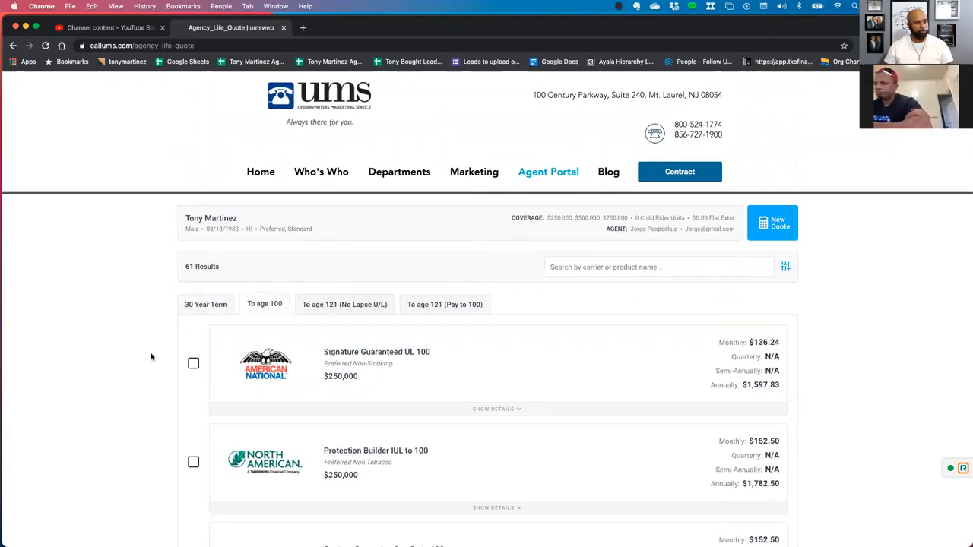
{"action": "mouse_move", "coordinate": [388, 358]}
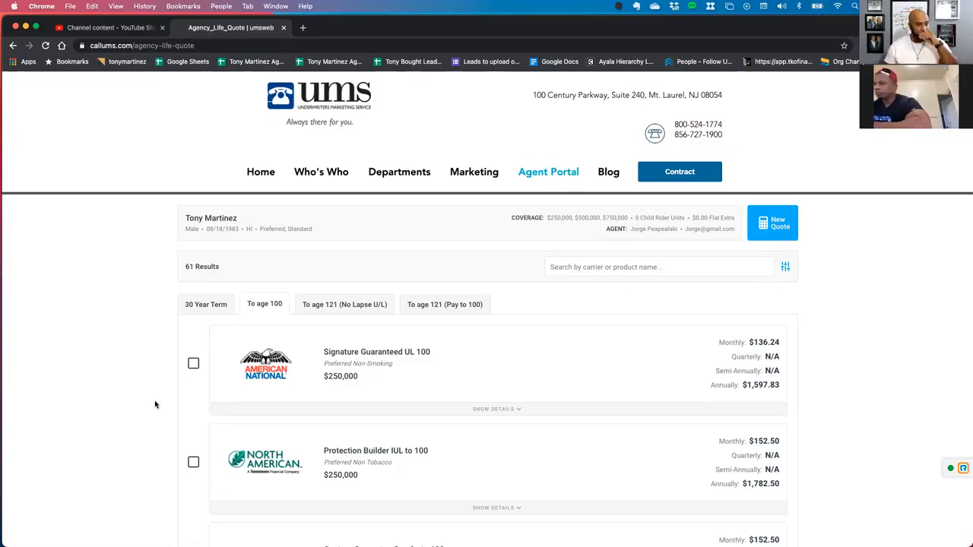
{"action": "scroll", "coordinate": [154, 399], "scroll_direction": "down", "scroll_amount": 2}
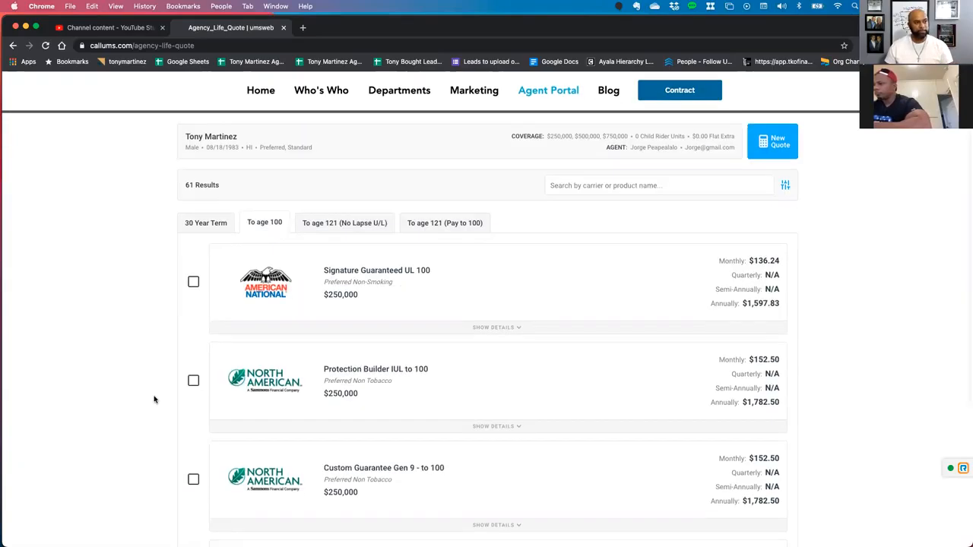
{"action": "scroll", "coordinate": [153, 399], "scroll_direction": "down", "scroll_amount": 5}
{"action": "scroll", "coordinate": [154, 391], "scroll_direction": "down", "scroll_amount": 3}
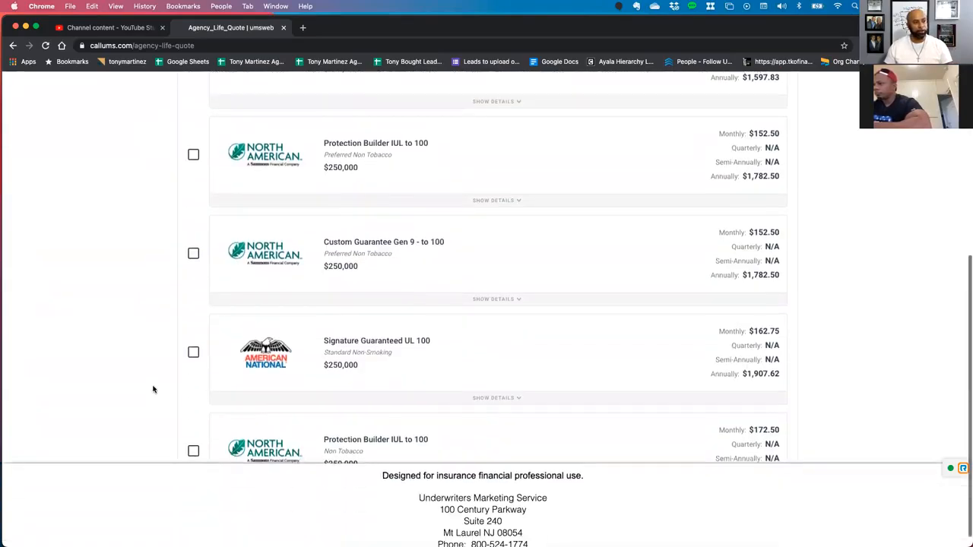
{"action": "scroll", "coordinate": [180, 383], "scroll_direction": "down", "scroll_amount": 15}
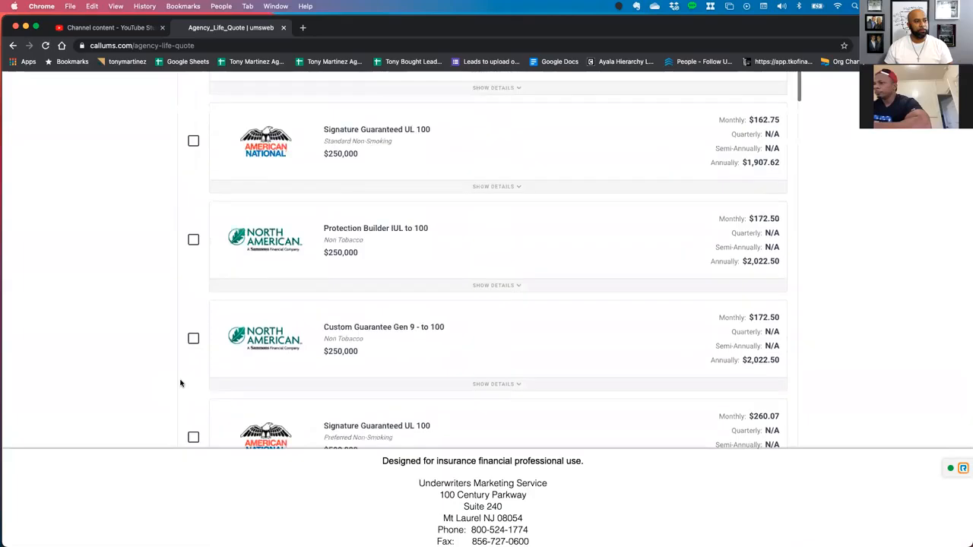
{"action": "scroll", "coordinate": [180, 383], "scroll_direction": "down", "scroll_amount": 15}
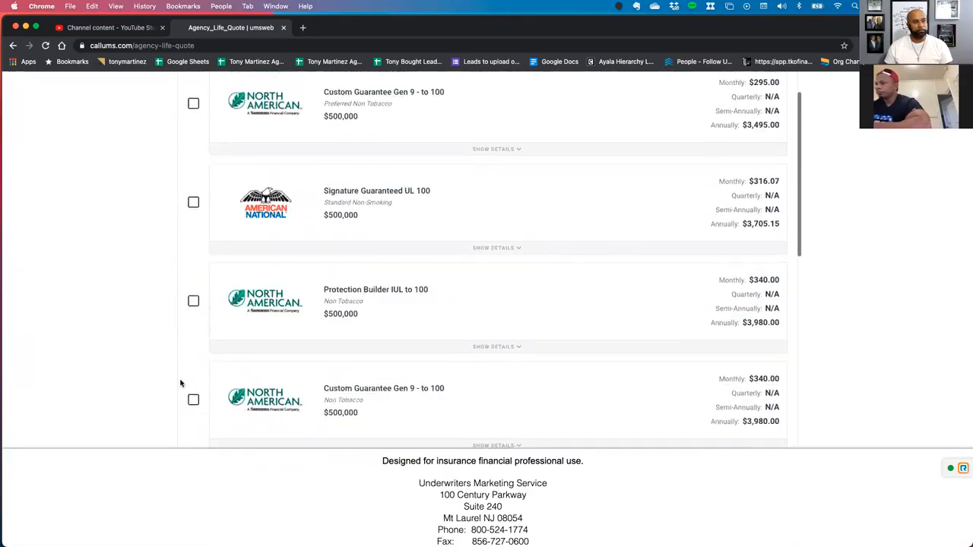
{"action": "scroll", "coordinate": [180, 383], "scroll_direction": "down", "scroll_amount": 5}
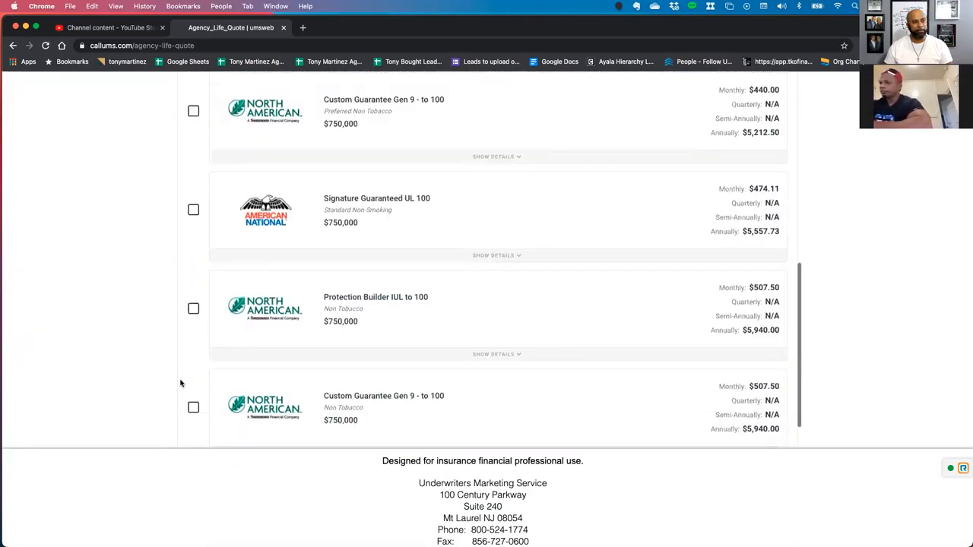
{"action": "scroll", "coordinate": [181, 383], "scroll_direction": "up", "scroll_amount": 5}
{"action": "scroll", "coordinate": [181, 383], "scroll_direction": "up", "scroll_amount": 20}
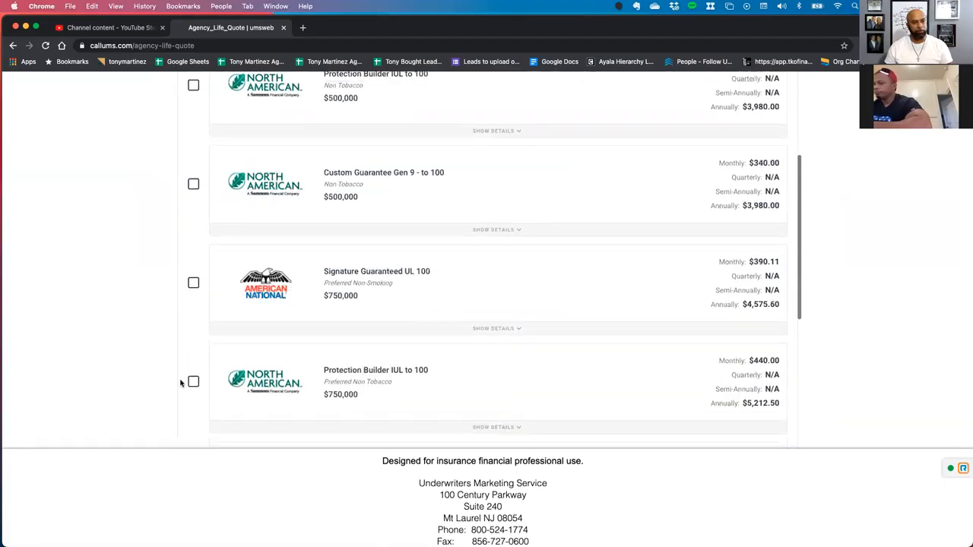
{"action": "scroll", "coordinate": [180, 383], "scroll_direction": "up", "scroll_amount": 12}
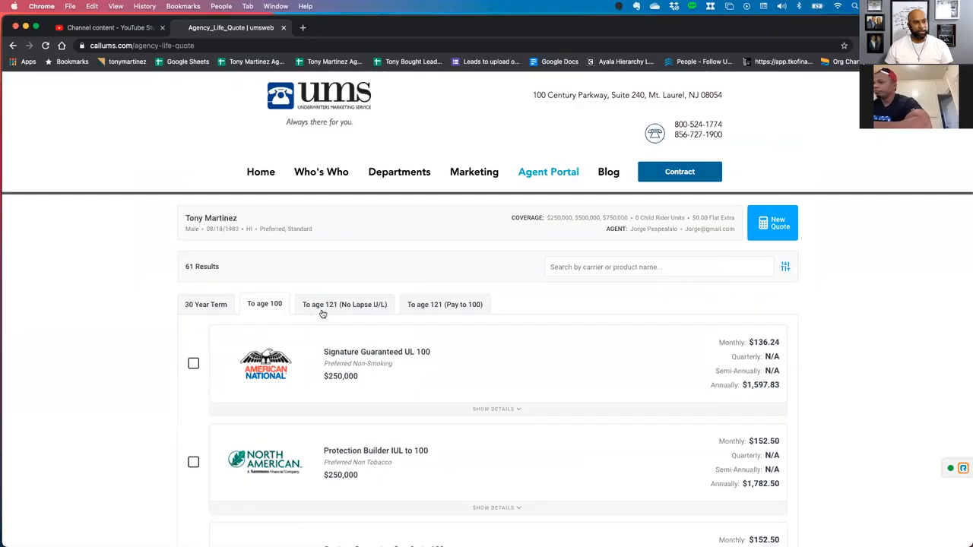
Compare the To age 121 (No Lapse U/L) offers with the To age 100 and To age 121 (Pay to 100) categories.
{"action": "left_click", "coordinate": [323, 308]}
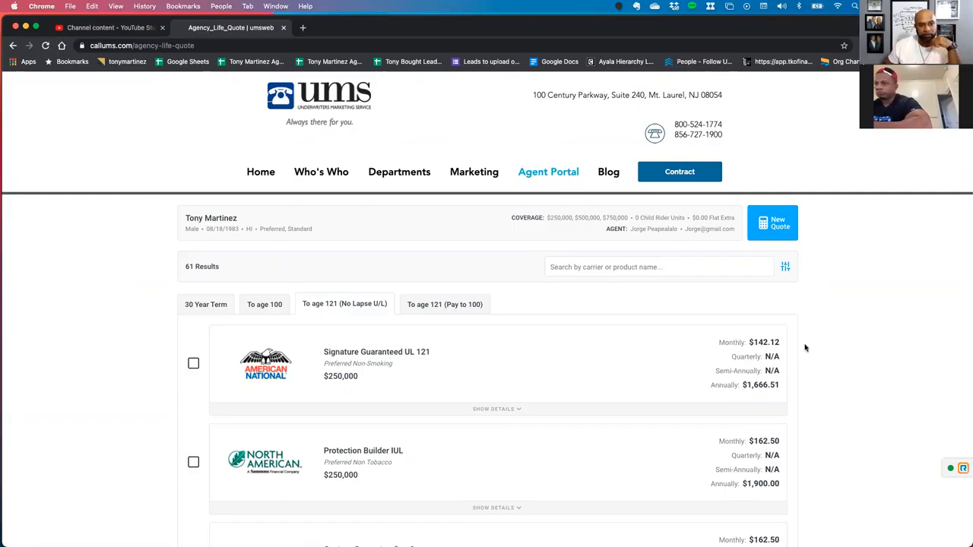
{"action": "left_click", "coordinate": [275, 308]}
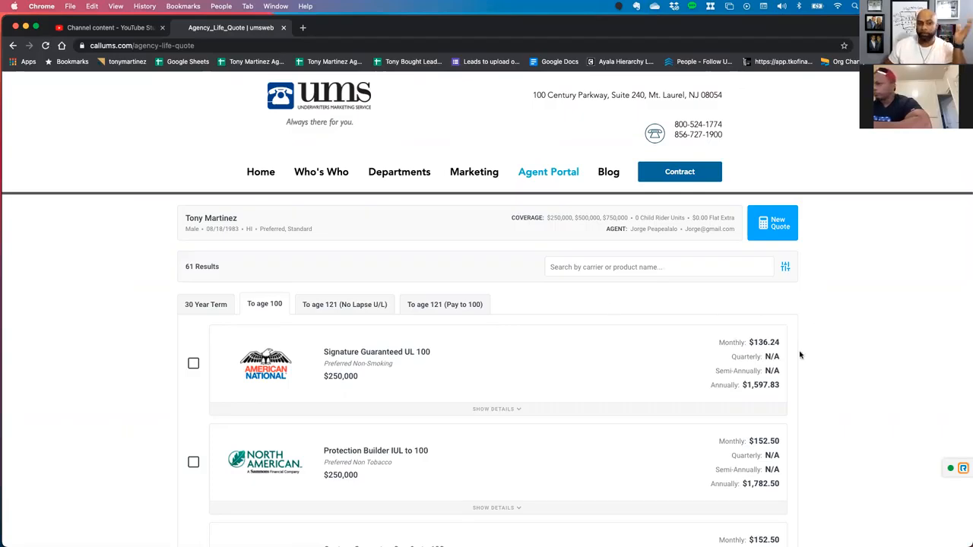
{"action": "left_click", "coordinate": [423, 306]}
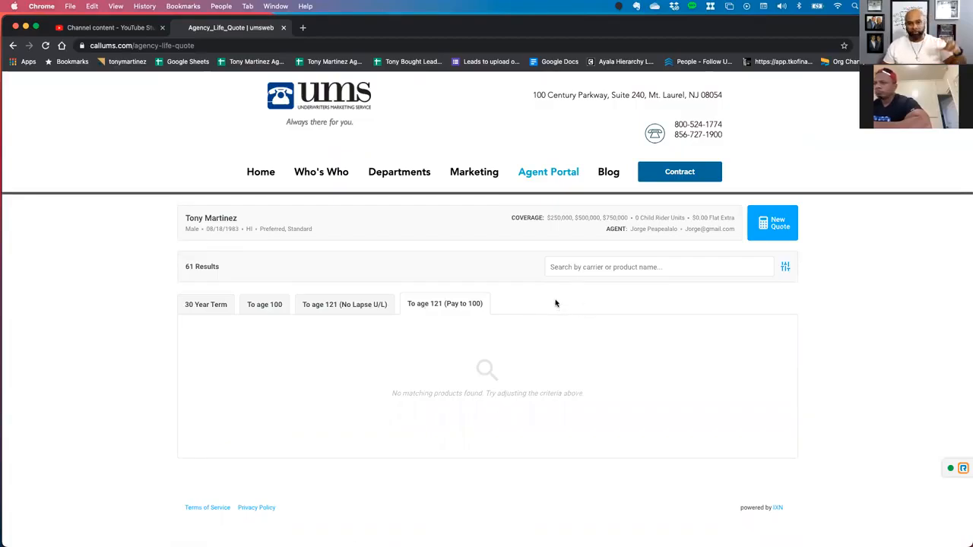
{"action": "left_click", "coordinate": [322, 307]}
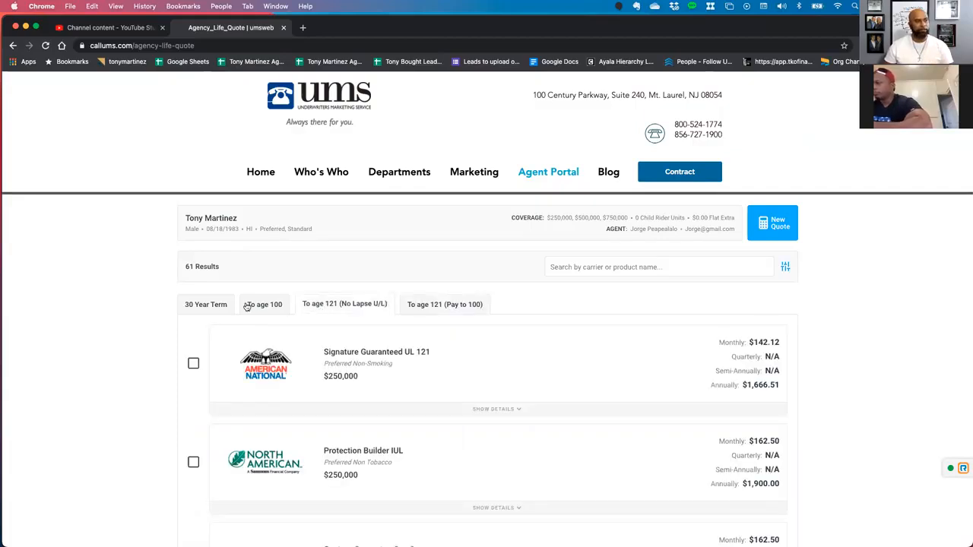
Select three $250,000 30 Year Term quotes: SBLI T-30/30 Preferred Non-Tobacco, North American ADDvantage Term 30 Non Tobacco and Foresters Your Term Non-Tobacco.
{"action": "left_click", "coordinate": [190, 304]}
{"action": "left_click", "coordinate": [193, 363]}
{"action": "scroll", "coordinate": [159, 379], "scroll_direction": "down", "scroll_amount": 9}
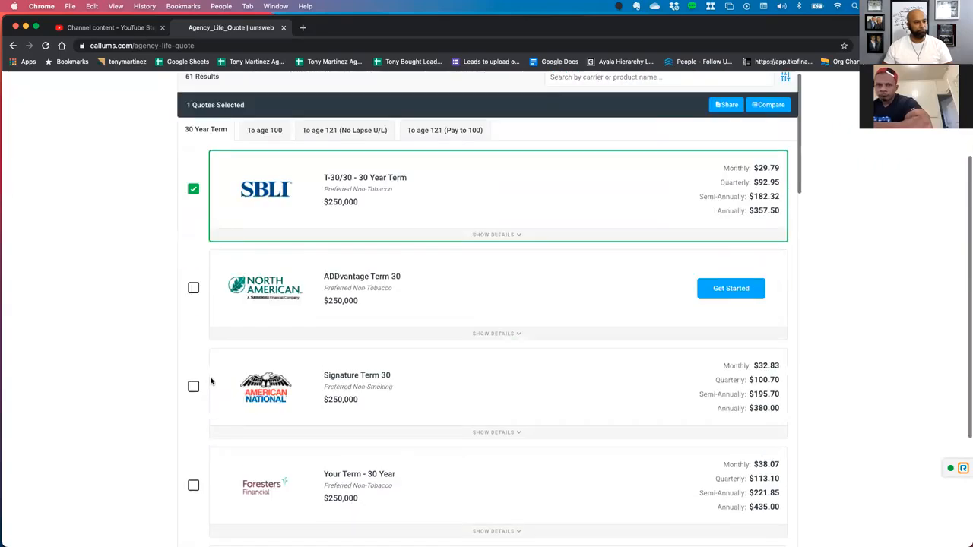
{"action": "scroll", "coordinate": [190, 380], "scroll_direction": "down", "scroll_amount": 5}
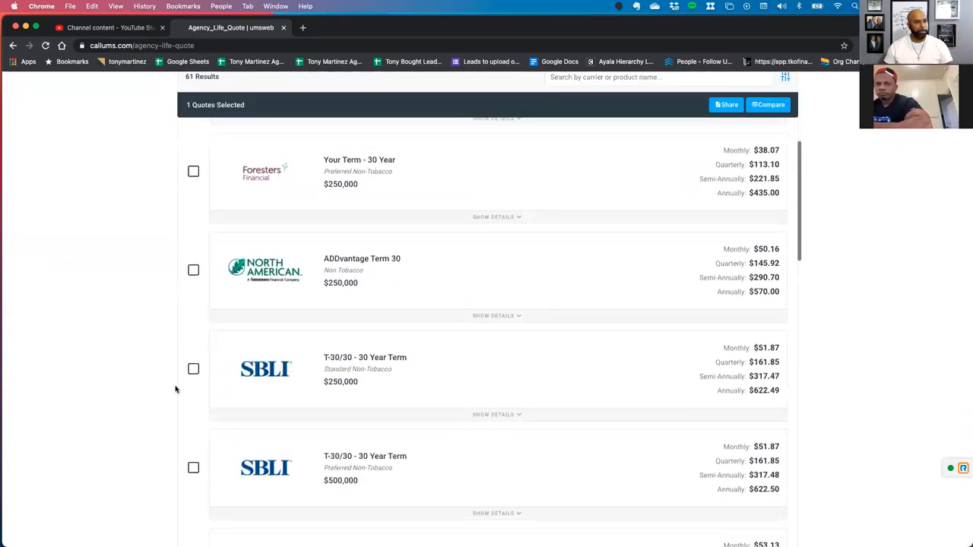
{"action": "left_click", "coordinate": [193, 271]}
{"action": "scroll", "coordinate": [165, 322], "scroll_direction": "up", "scroll_amount": 6}
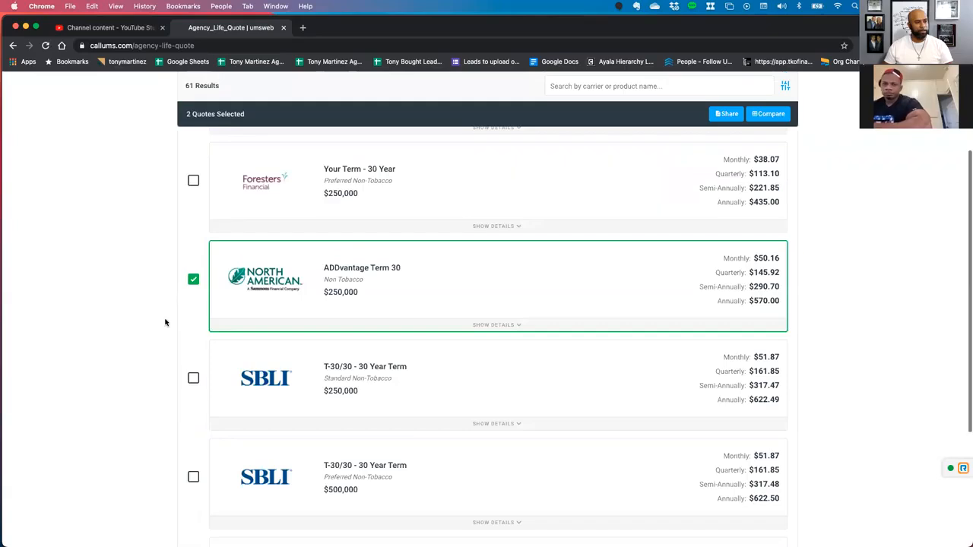
{"action": "scroll", "coordinate": [186, 361], "scroll_direction": "up", "scroll_amount": 8}
{"action": "scroll", "coordinate": [195, 434], "scroll_direction": "down", "scroll_amount": 4}
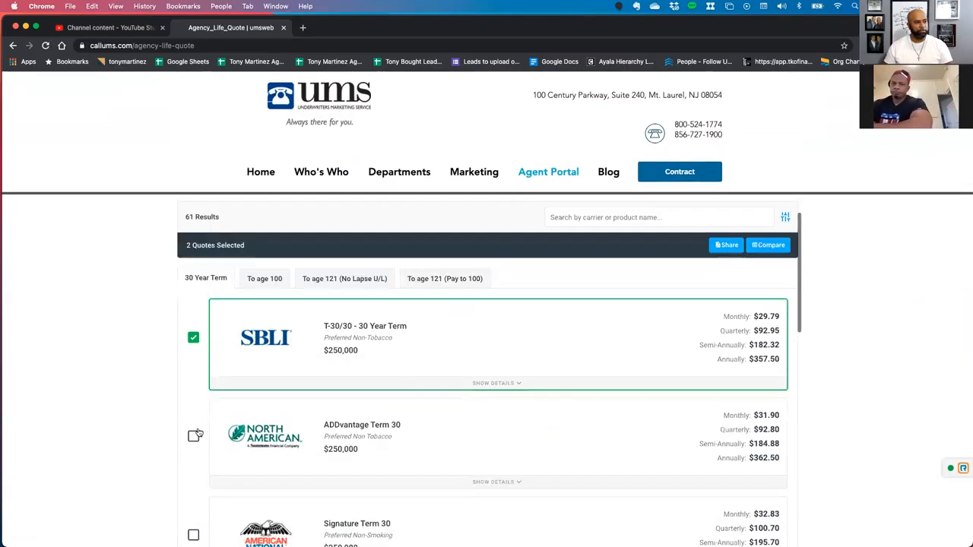
{"action": "scroll", "coordinate": [193, 435], "scroll_direction": "down", "scroll_amount": 15}
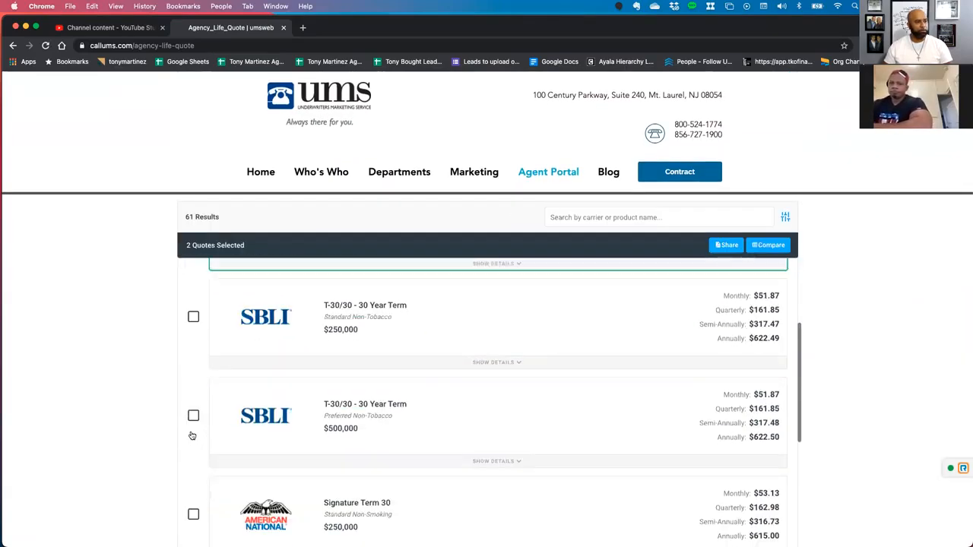
{"action": "left_click", "coordinate": [193, 408]}
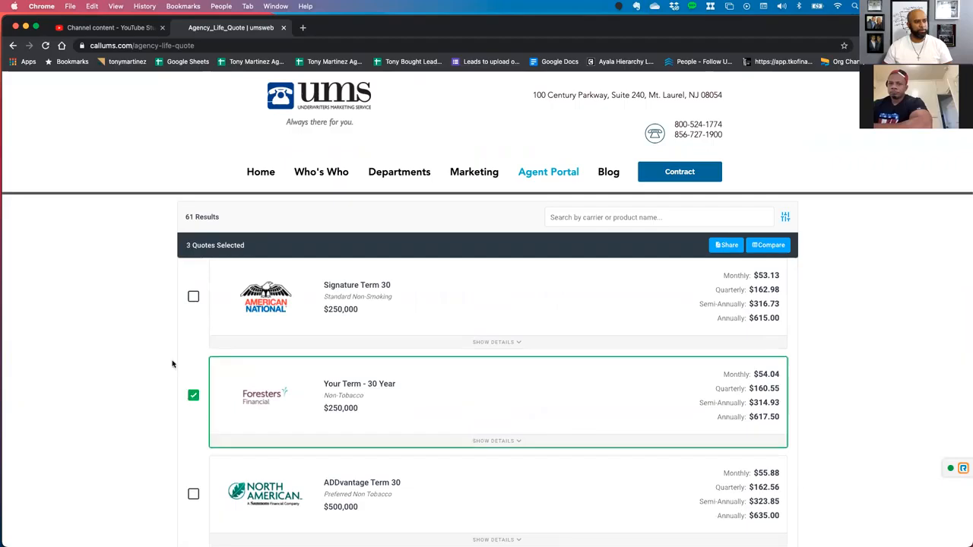
Add American National's $250,000 Preferred Non-Smoking quotes Signature Guaranteed UL 100 and Signature Guaranteed UL 121 to the selection.
{"action": "scroll", "coordinate": [178, 363], "scroll_direction": "up", "scroll_amount": 5}
{"action": "scroll", "coordinate": [184, 364], "scroll_direction": "up", "scroll_amount": 5}
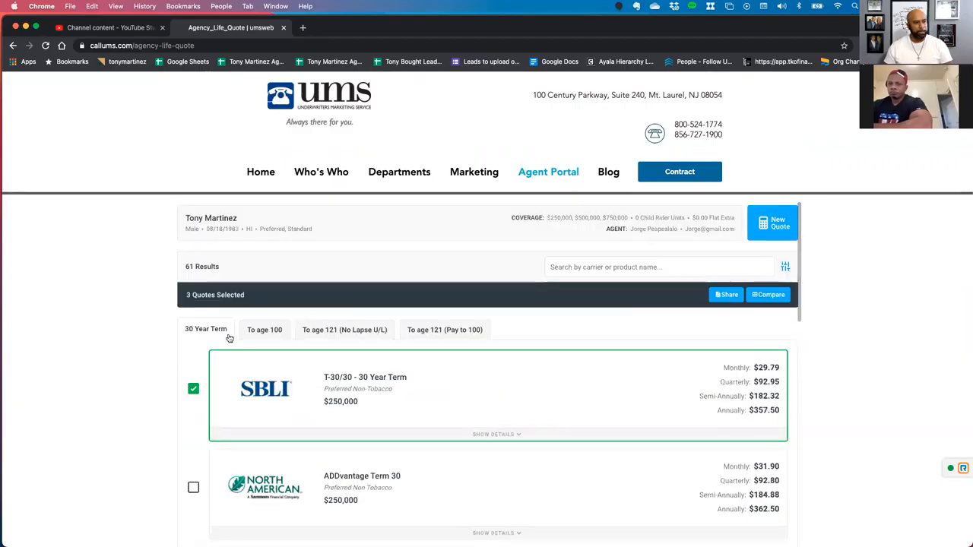
{"action": "left_click", "coordinate": [265, 330]}
{"action": "left_click", "coordinate": [193, 390]}
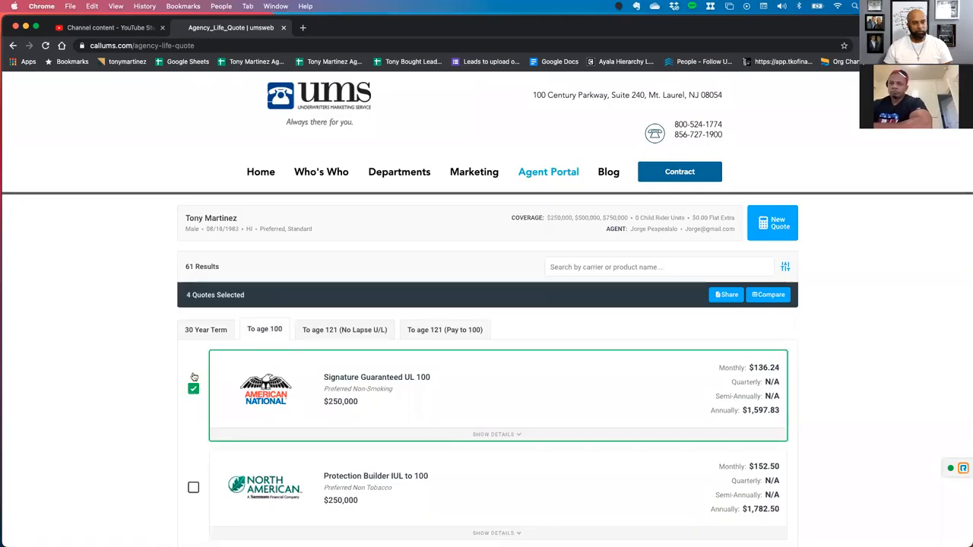
{"action": "left_click", "coordinate": [341, 332]}
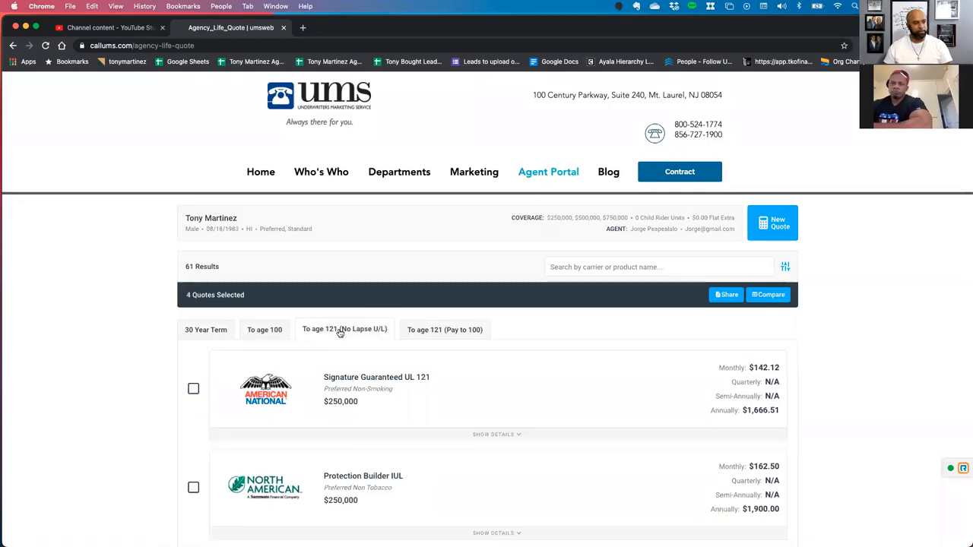
{"action": "left_click", "coordinate": [193, 390]}
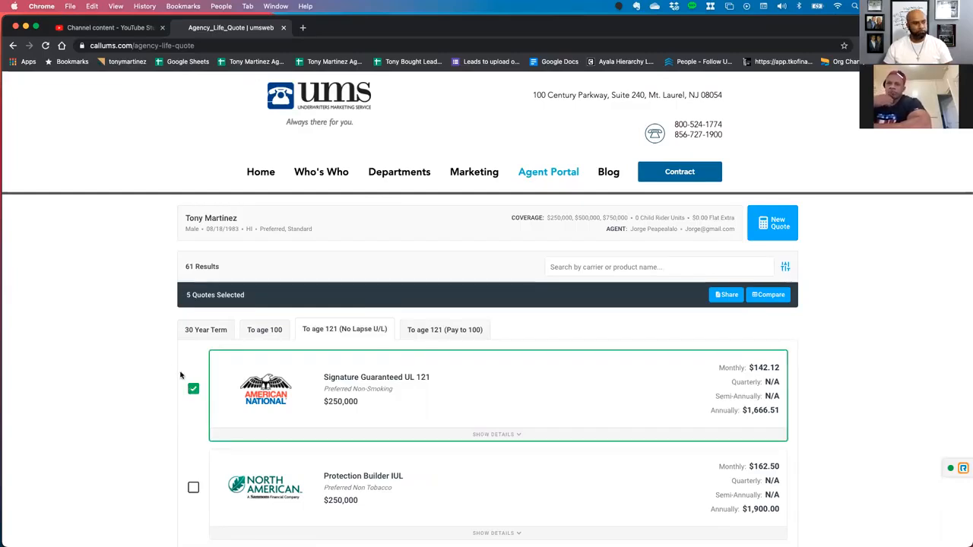
Share the selected quotes, choosing Text as the delivery method.
{"action": "left_click", "coordinate": [728, 295]}
{"action": "scroll", "coordinate": [585, 376], "scroll_direction": "down", "scroll_amount": 1}
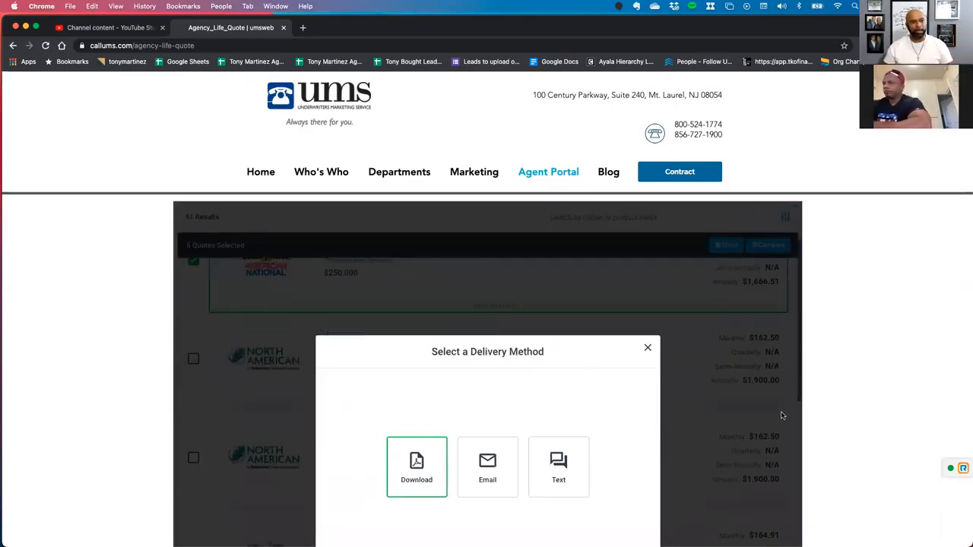
{"action": "scroll", "coordinate": [884, 388], "scroll_direction": "down", "scroll_amount": 3}
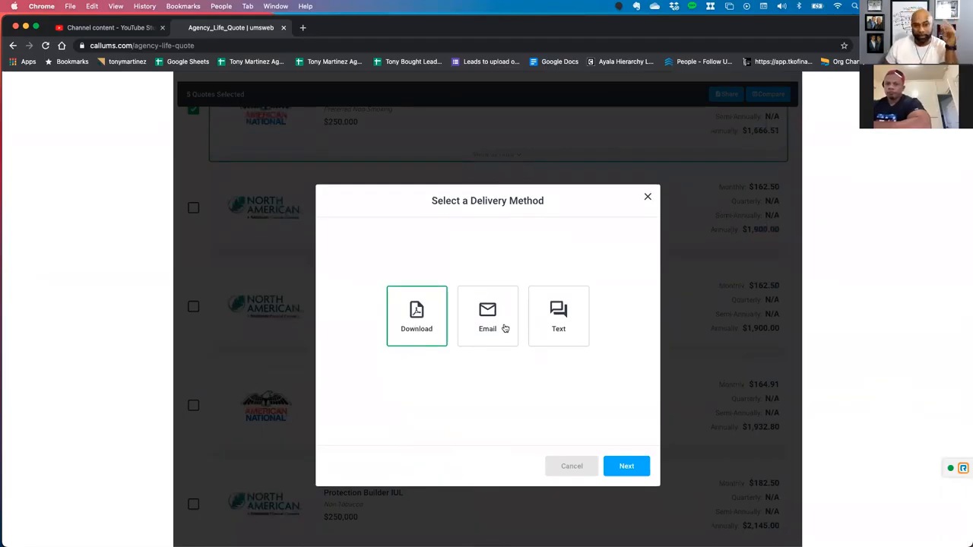
{"action": "left_click", "coordinate": [546, 319]}
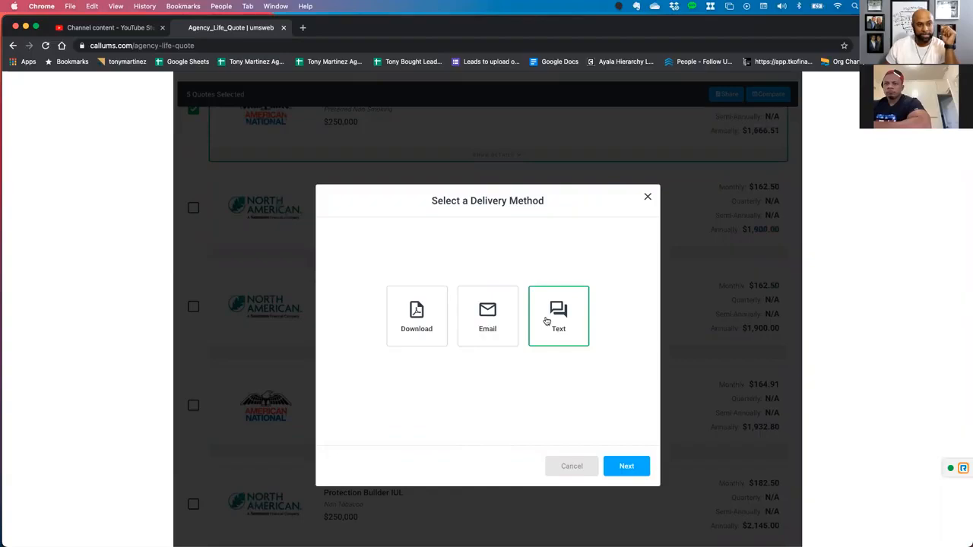
{"action": "left_click", "coordinate": [621, 469]}
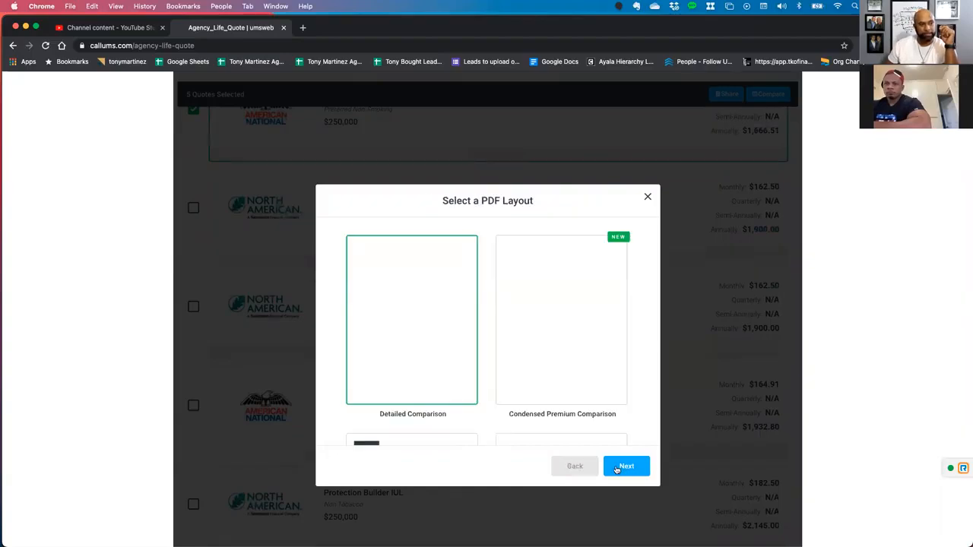
Review the available PDF layouts and continue with Detailed Comparison to the agent and recipient information.
{"action": "scroll", "coordinate": [388, 388], "scroll_direction": "down", "scroll_amount": 3}
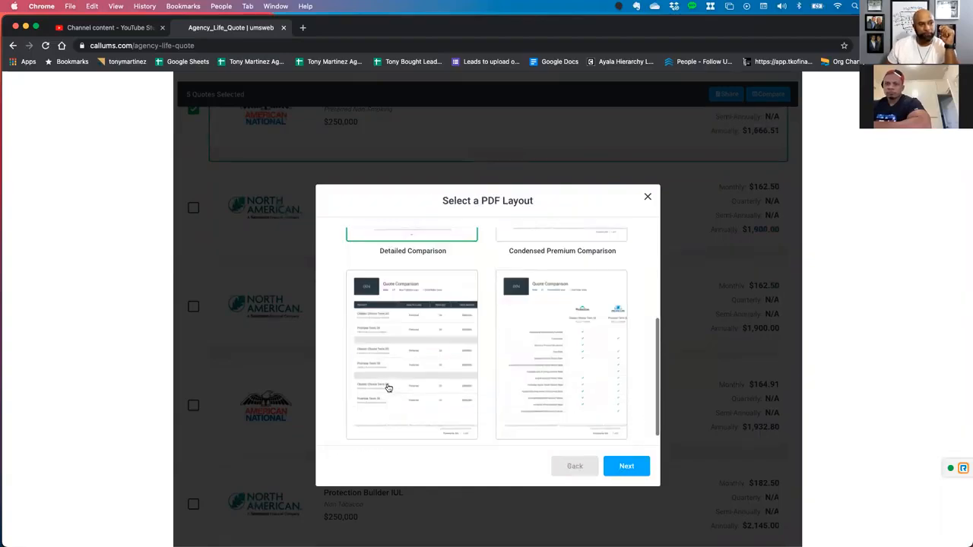
{"action": "scroll", "coordinate": [388, 388], "scroll_direction": "down", "scroll_amount": 2}
{"action": "scroll", "coordinate": [440, 377], "scroll_direction": "up", "scroll_amount": 3}
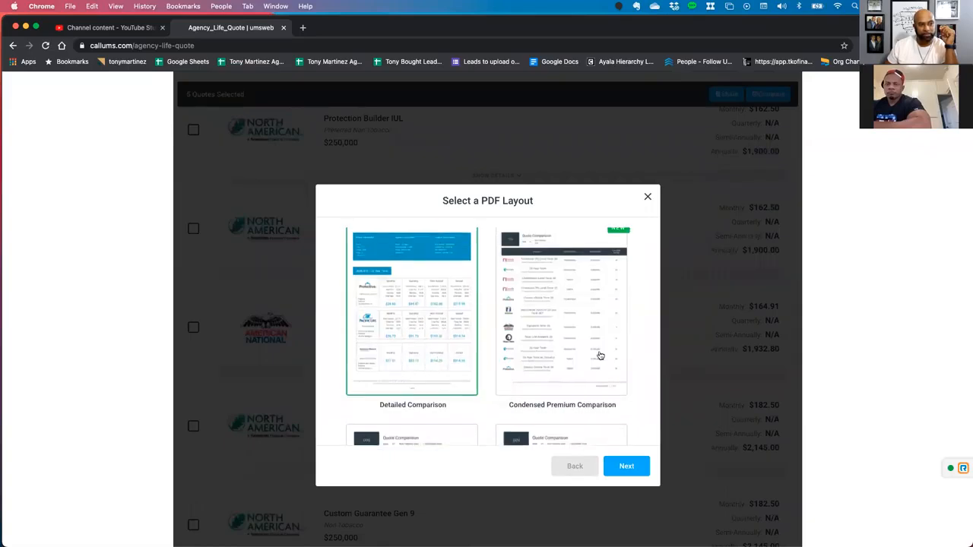
{"action": "scroll", "coordinate": [569, 345], "scroll_direction": "down", "scroll_amount": 4}
{"action": "scroll", "coordinate": [568, 345], "scroll_direction": "down", "scroll_amount": 5}
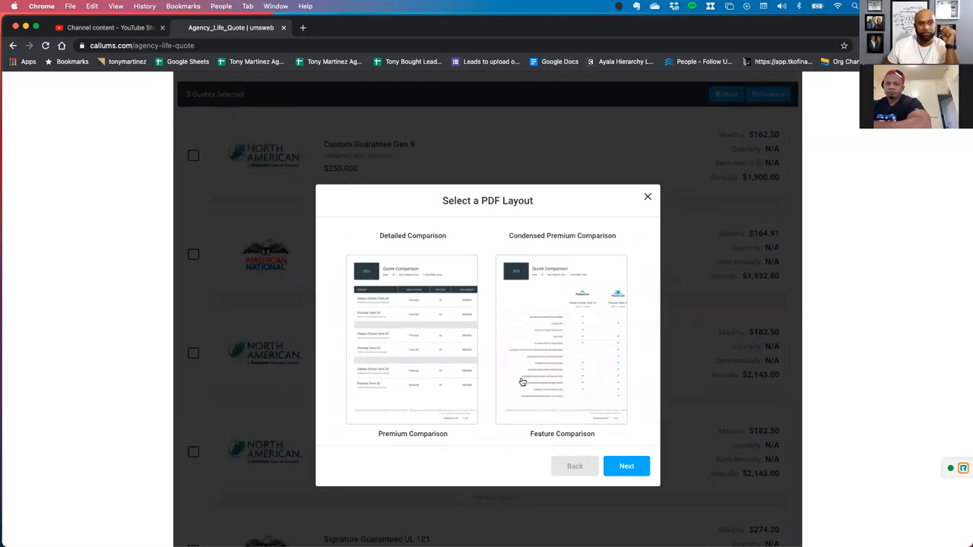
{"action": "scroll", "coordinate": [543, 382], "scroll_direction": "up", "scroll_amount": 2}
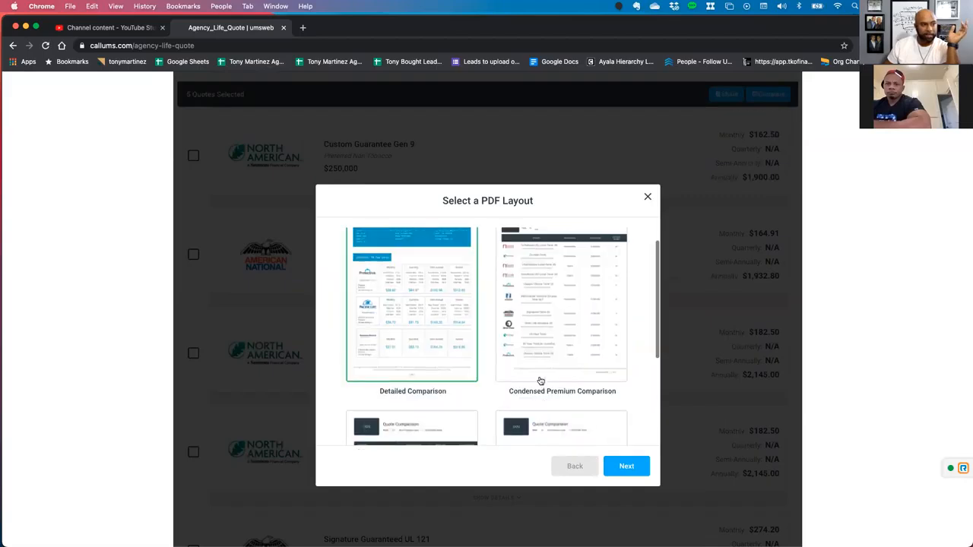
{"action": "scroll", "coordinate": [444, 290], "scroll_direction": "up", "scroll_amount": 3}
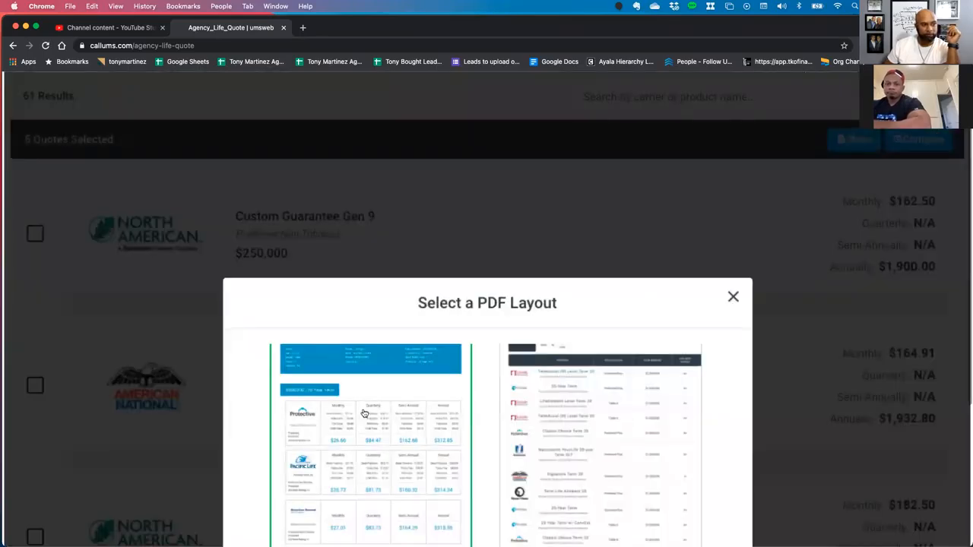
{"action": "scroll", "coordinate": [380, 407], "scroll_direction": "down", "scroll_amount": 3}
{"action": "scroll", "coordinate": [387, 449], "scroll_direction": "down", "scroll_amount": 1}
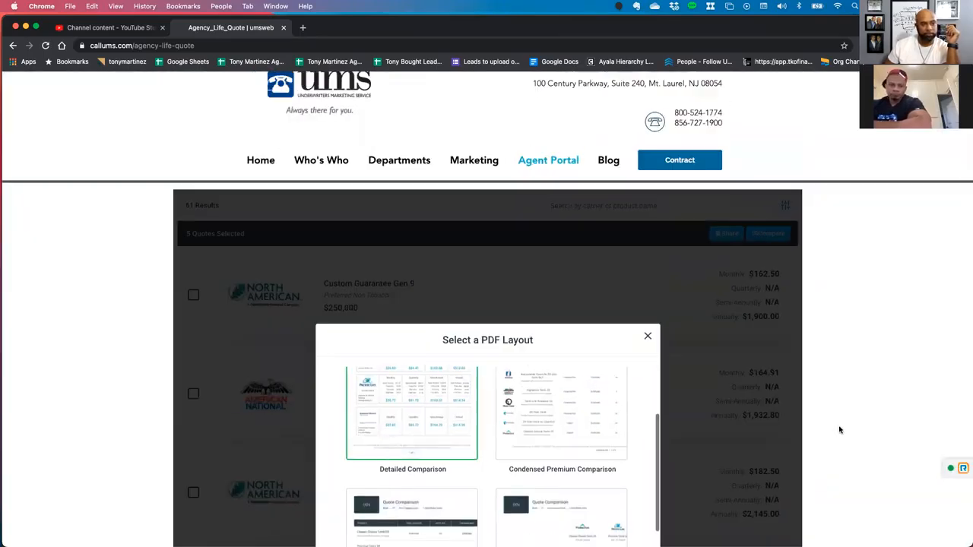
{"action": "scroll", "coordinate": [849, 428], "scroll_direction": "down", "scroll_amount": 3}
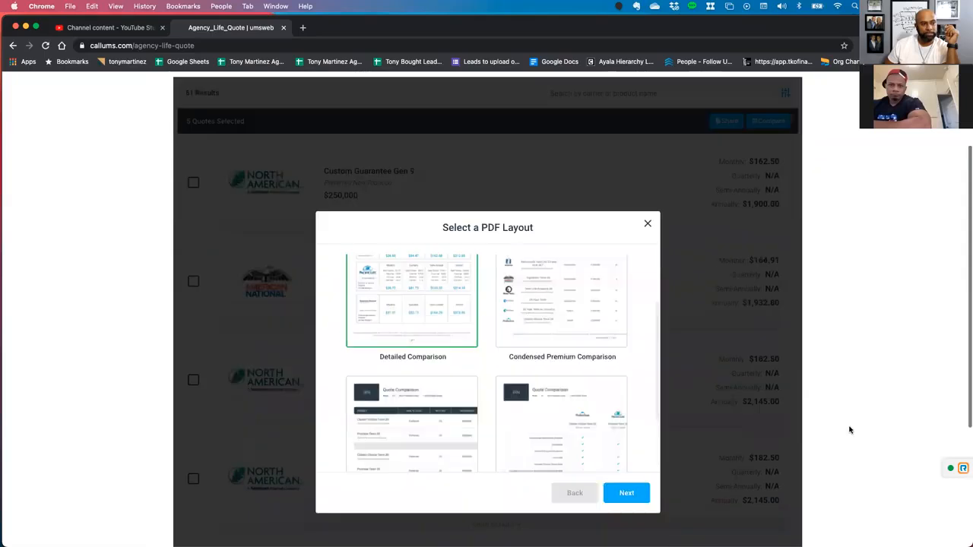
{"action": "left_click", "coordinate": [623, 491]}
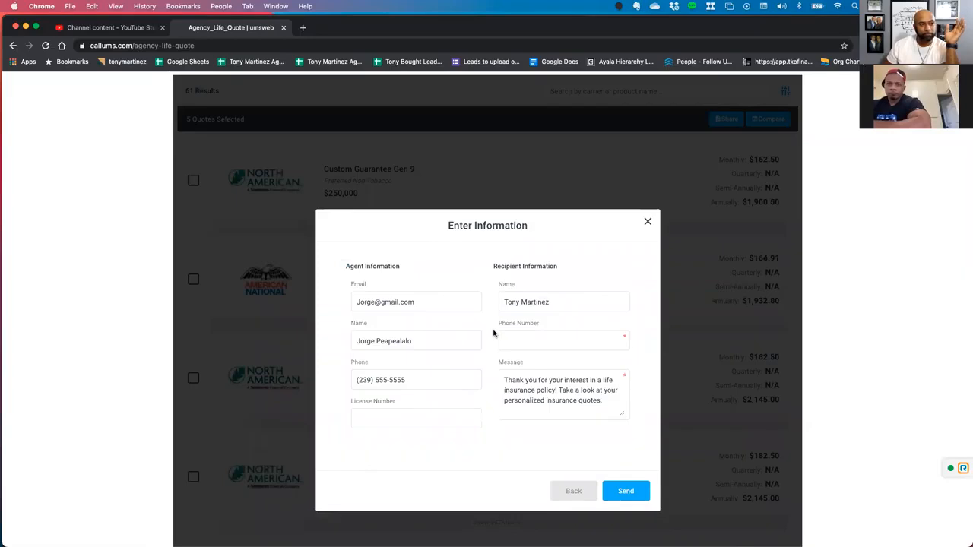
Enter the recipient's phone number for the text delivery.
{"action": "left_click", "coordinate": [525, 340]}
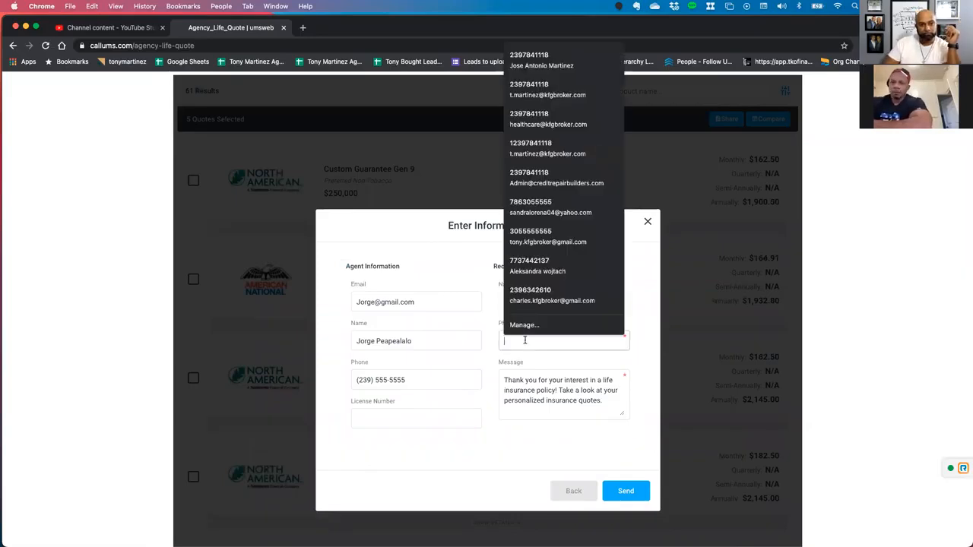
{"action": "type", "text": "512"}
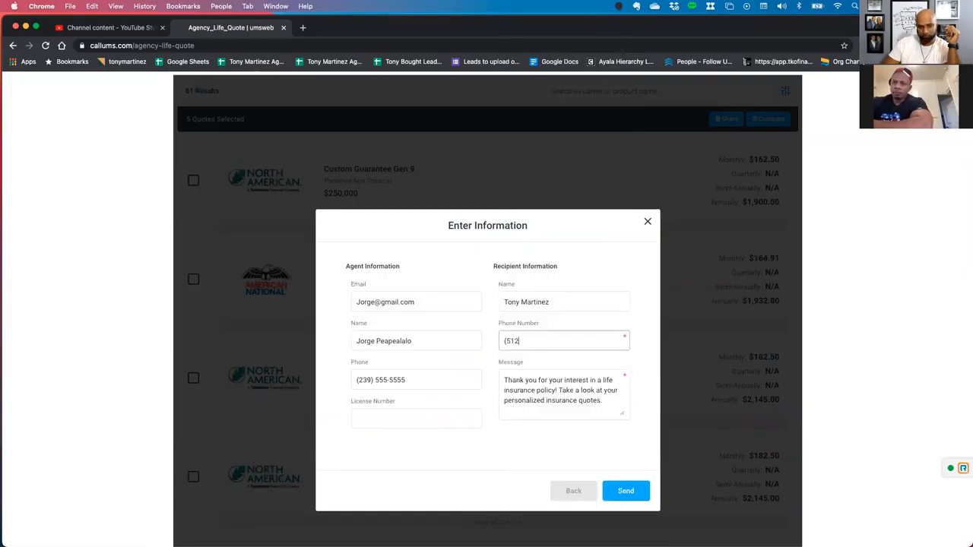
{"action": "type", "text": ") 382"}
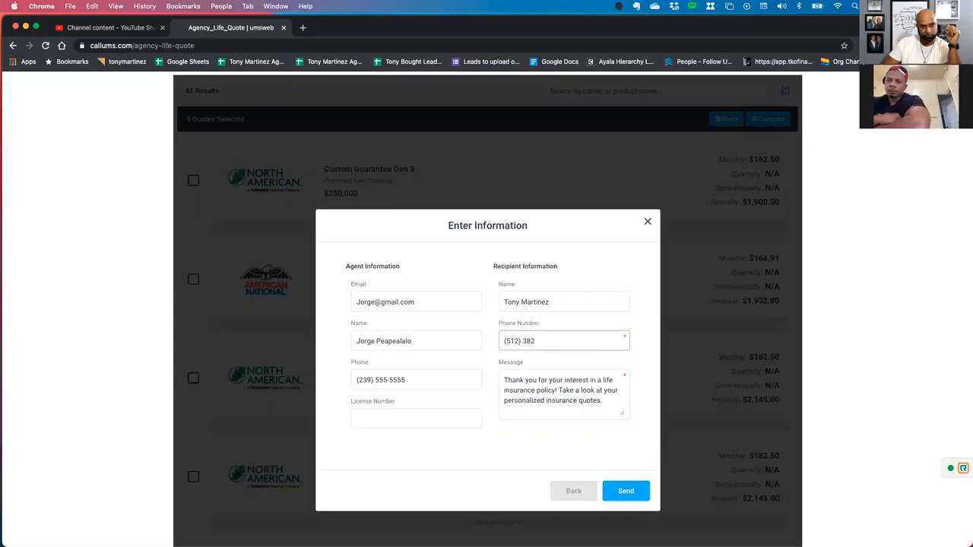
{"action": "key", "text": "BackSpace"}
{"action": "key", "text": "BackSpace"}
{"action": "key", "text": "BackSpace"}
{"action": "key", "text": "BackSpace"}
{"action": "key", "text": "BackSpace"}
{"action": "key", "text": "BackSpace"}
{"action": "key", "text": "BackSpace"}
{"action": "key", "text": "BackSpace"}
{"action": "key", "text": "BackSpace"}
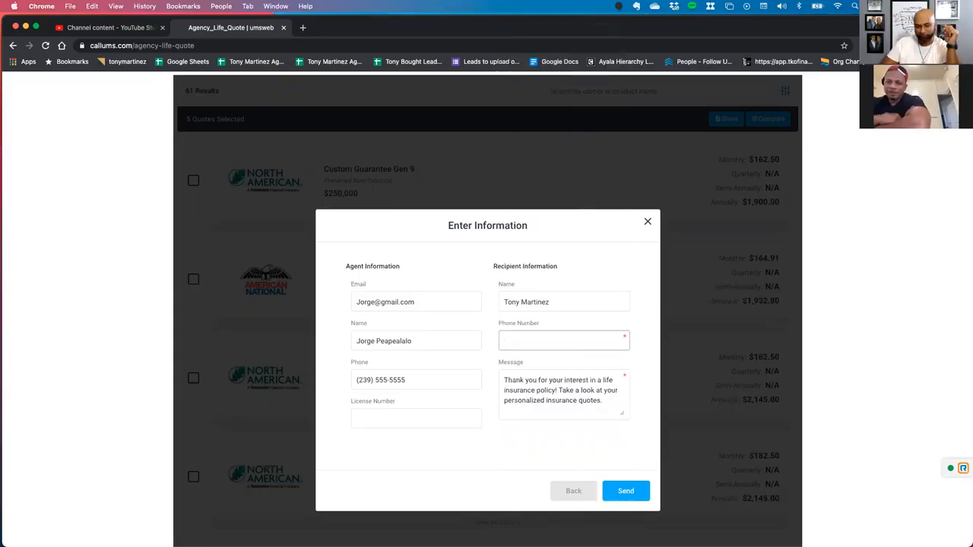
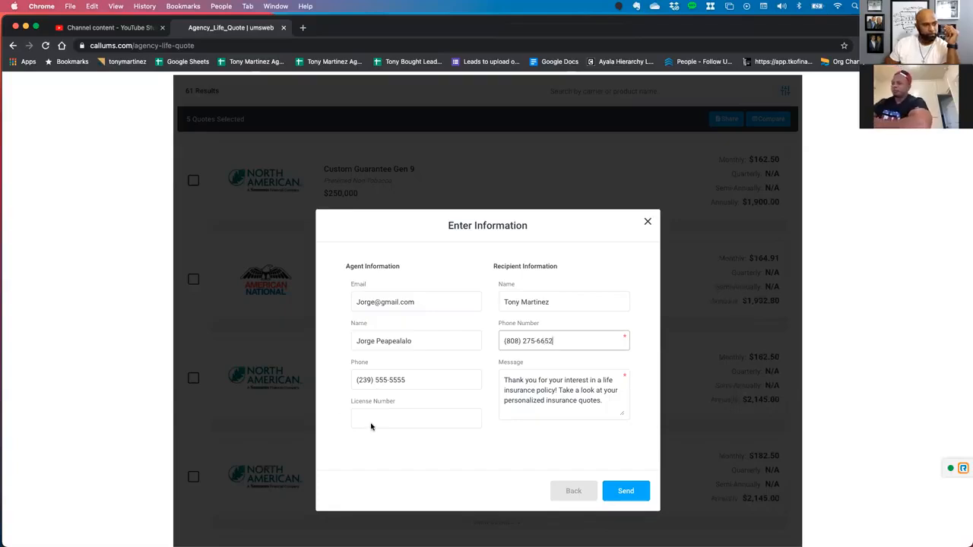
Replace the default recipient message with the greeting "Mahalo".
{"action": "left_click_drag", "start_coordinate": [607, 406], "coordinate": [495, 377]}
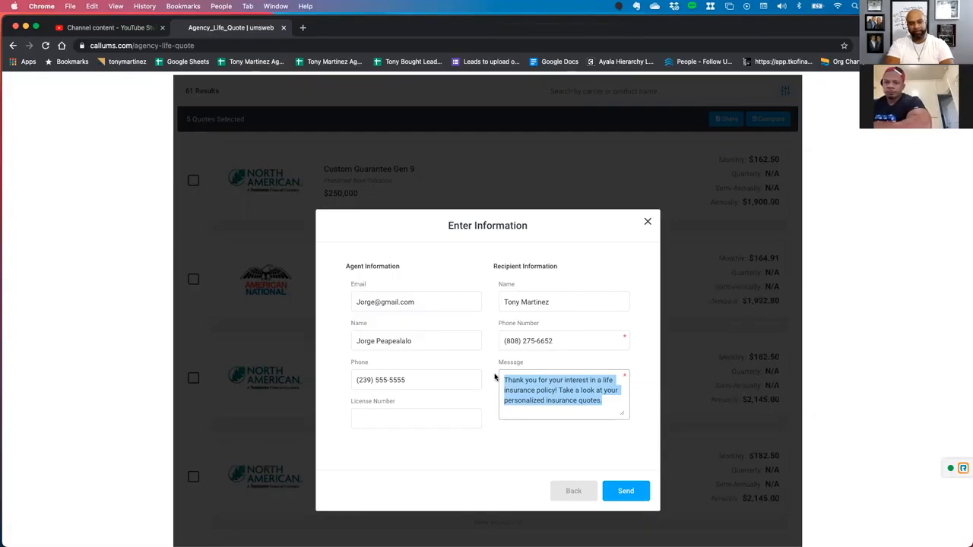
{"action": "type", "text": "Alo"}
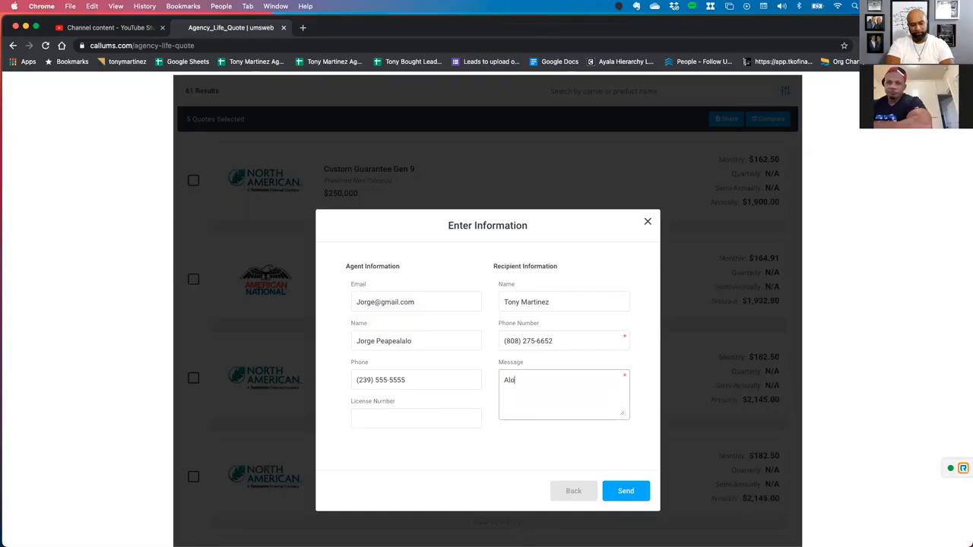
{"action": "type", "text": "ha,"}
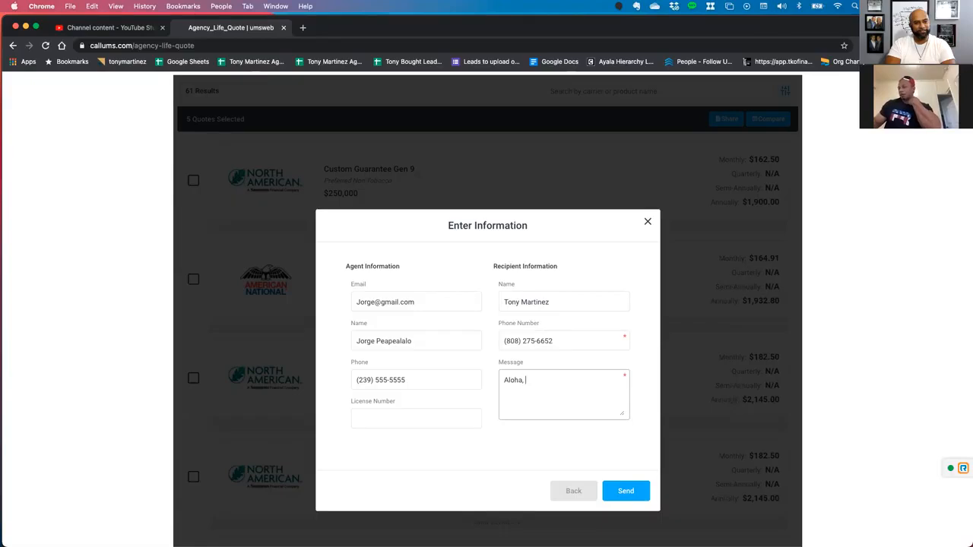
{"action": "key", "text": "BackSpace"}
{"action": "key", "text": "BackSpace"}
{"action": "key", "text": "BackSpace"}
{"action": "key", "text": "BackSpace"}
{"action": "type", "text": "M"}
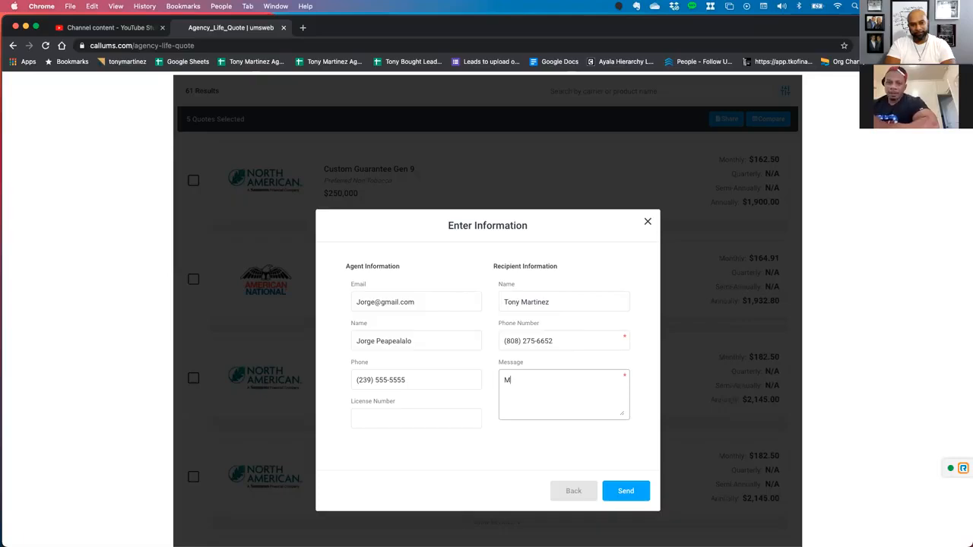
{"action": "type", "text": "ahalo"}
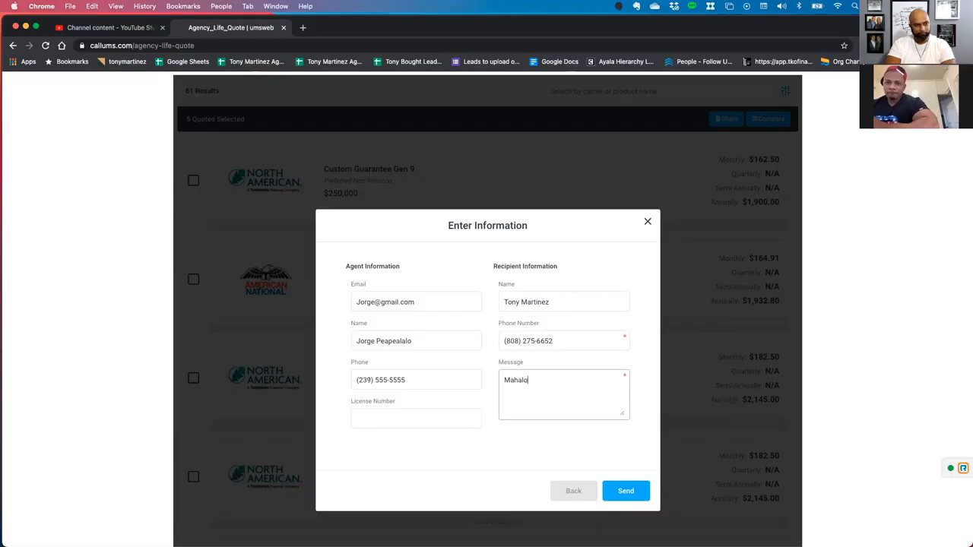
{"action": "type", "text": ", for thw r"}
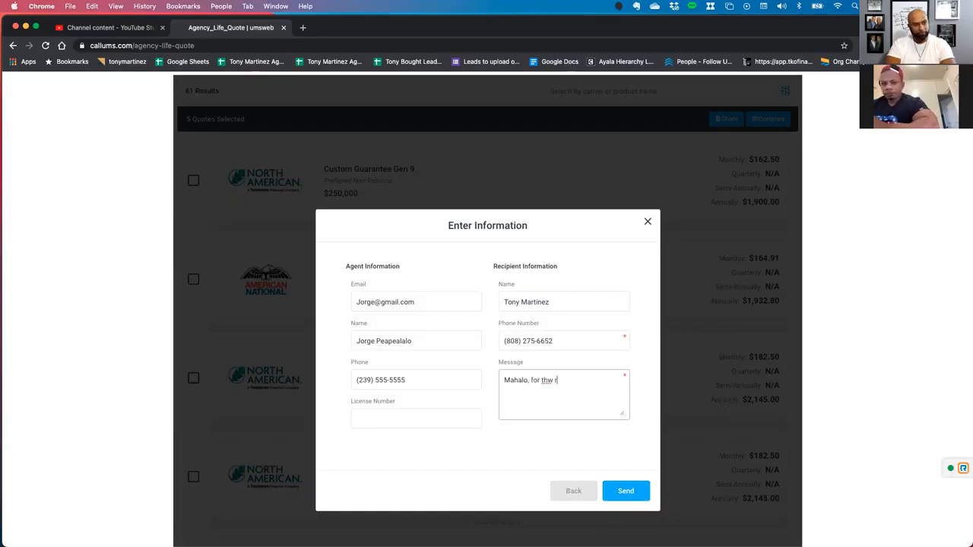
{"action": "type", "text": "e ti"}
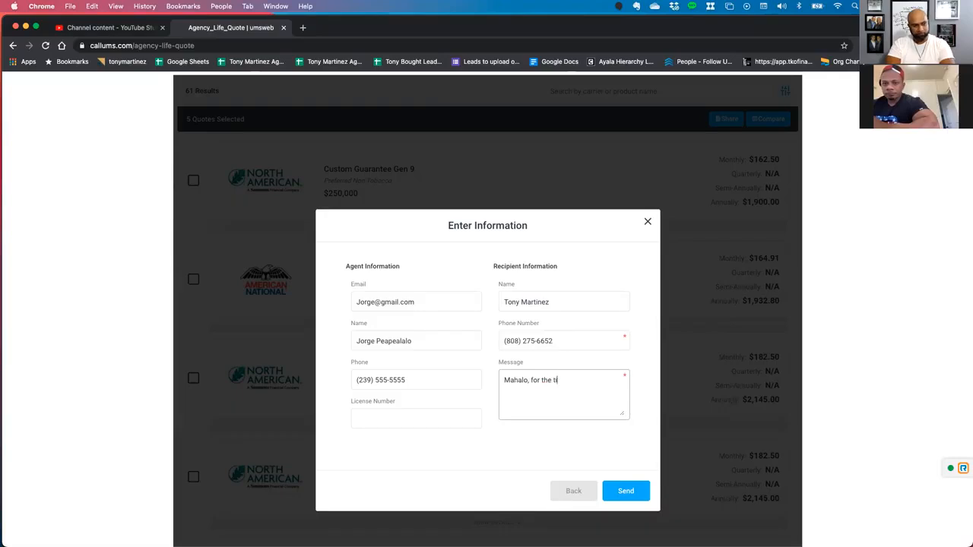
{"action": "type", "text": "me we spo"}
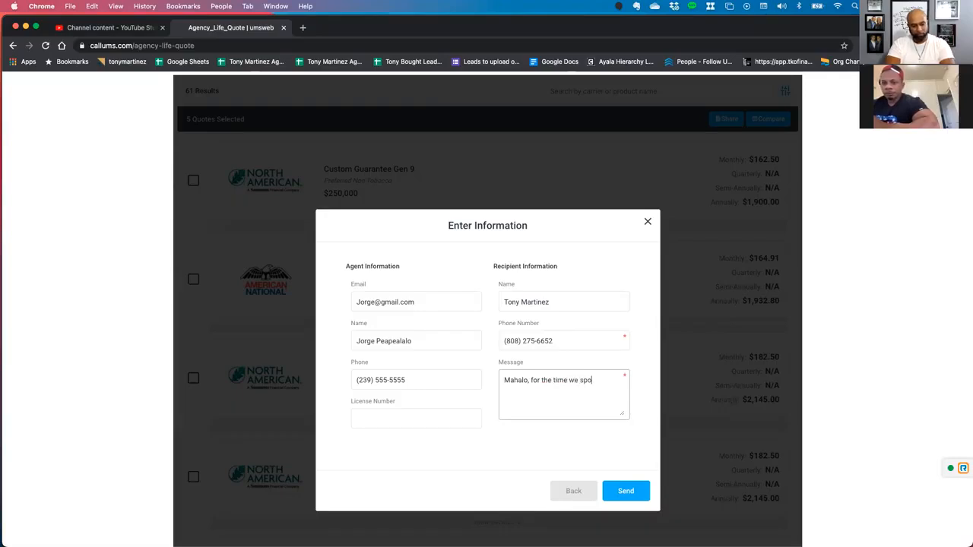
{"action": "type", "text": "nnt today di"}
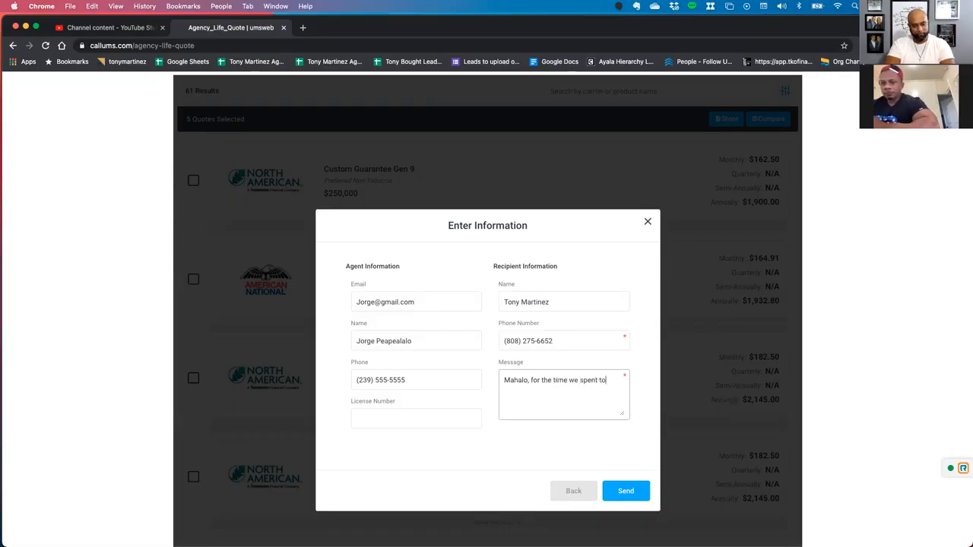
{"action": "type", "text": "cussin"}
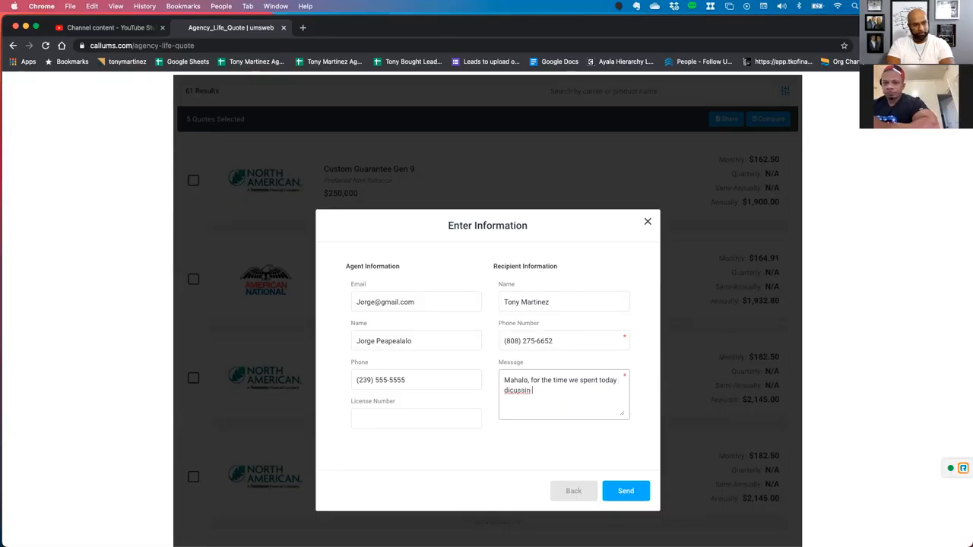
{"action": "type", "text": "g"}
Complete the message with ", for the time we spent today discussing your insurance needs." and send the quotes.
{"action": "key", "text": "BackSpace"}
{"action": "key", "text": "BackSpace"}
{"action": "key", "text": "BackSpace"}
{"action": "key", "text": "BackSpace"}
{"action": "key", "text": "BackSpace"}
{"action": "key", "text": "BackSpace"}
{"action": "key", "text": "BackSpace"}
{"action": "type", "text": "scussing uoir"}
{"action": "key", "text": "BackSpace"}
{"action": "key", "text": "BackSpace"}
{"action": "type", "text": "your insurance needs."}
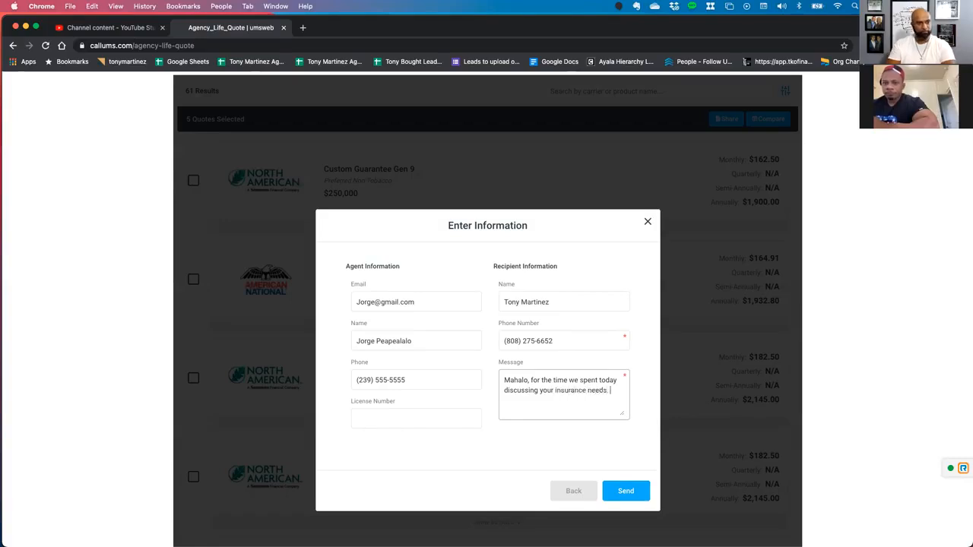
{"action": "left_click", "coordinate": [620, 495]}
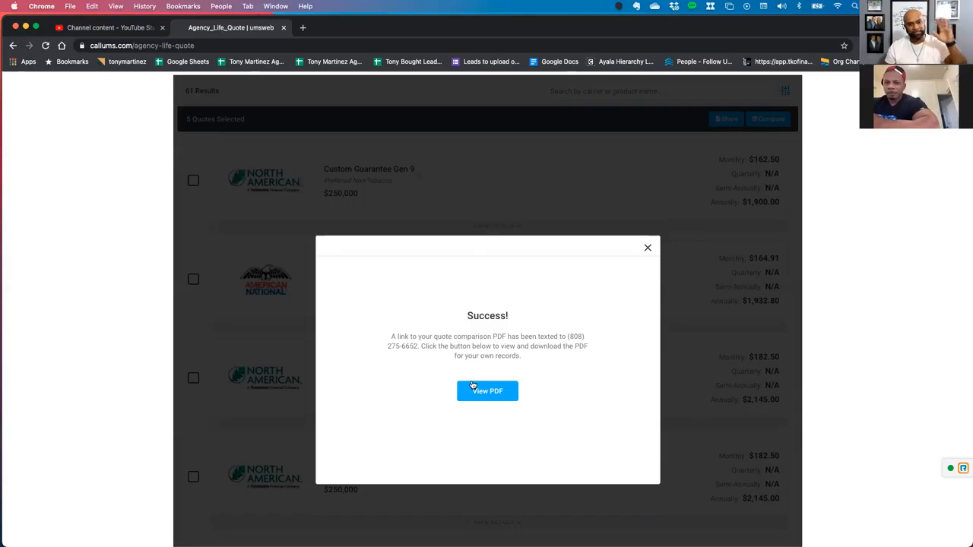
Open the quote comparison PDF and review the client details and the premiums for each carrier on both pages.
{"action": "left_click", "coordinate": [479, 391]}
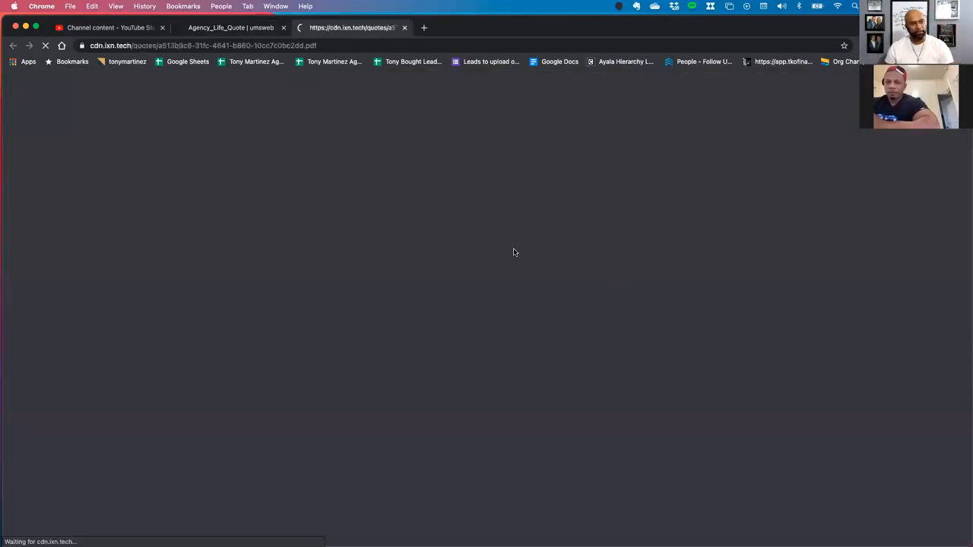
{"action": "scroll", "coordinate": [550, 308], "scroll_direction": "down", "scroll_amount": 2}
{"action": "scroll", "coordinate": [550, 308], "scroll_direction": "up", "scroll_amount": 2}
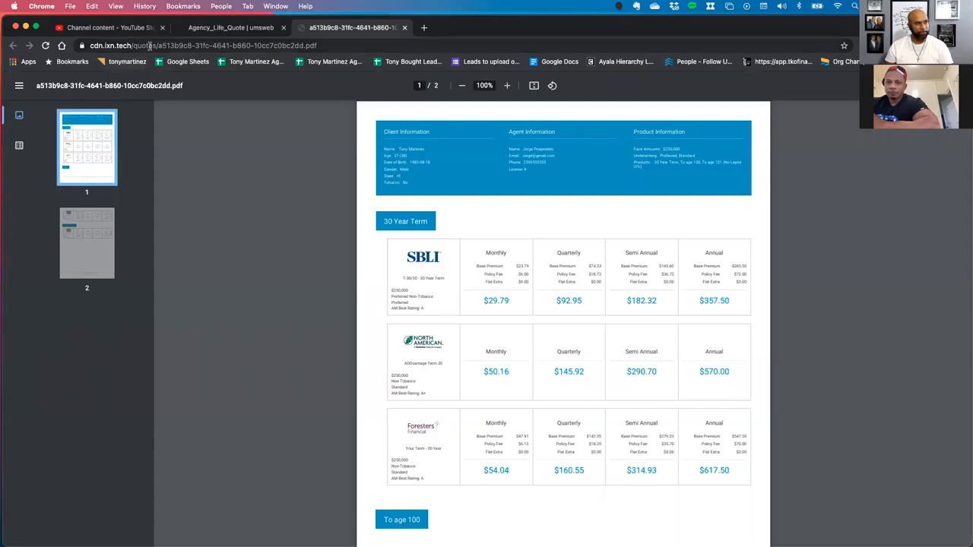
{"action": "scroll", "coordinate": [529, 350], "scroll_direction": "down", "scroll_amount": 5}
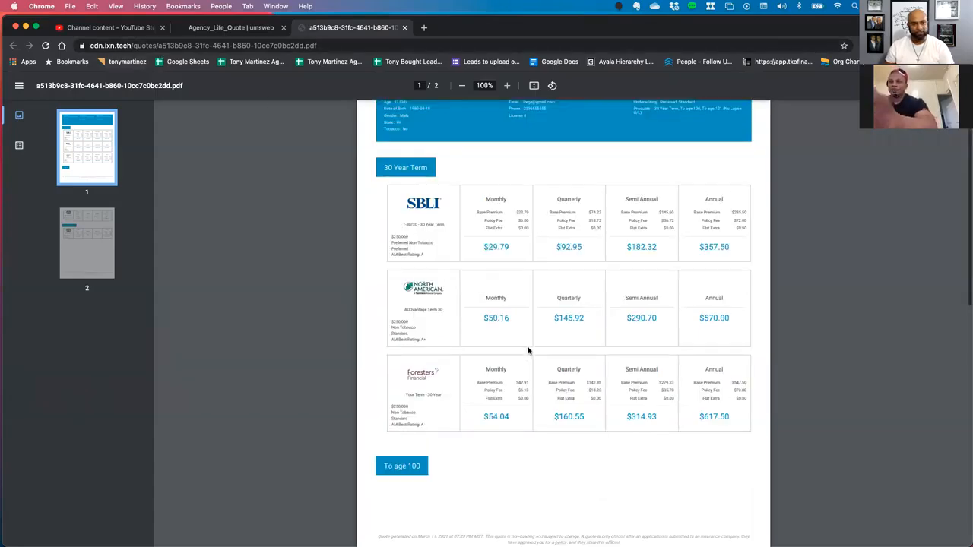
{"action": "scroll", "coordinate": [529, 350], "scroll_direction": "down", "scroll_amount": 10}
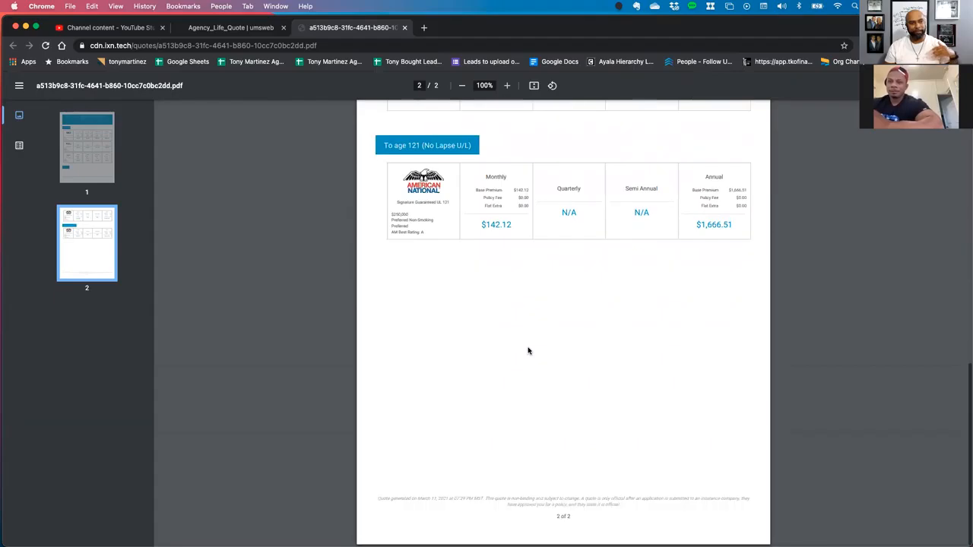
{"action": "scroll", "coordinate": [529, 350], "scroll_direction": "up", "scroll_amount": 20}
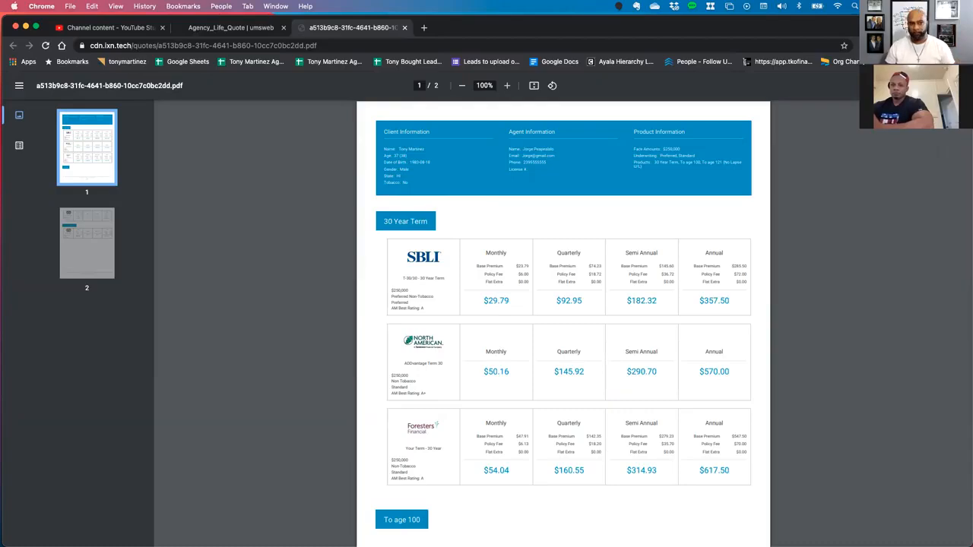
{"action": "key", "text": "super+s"}
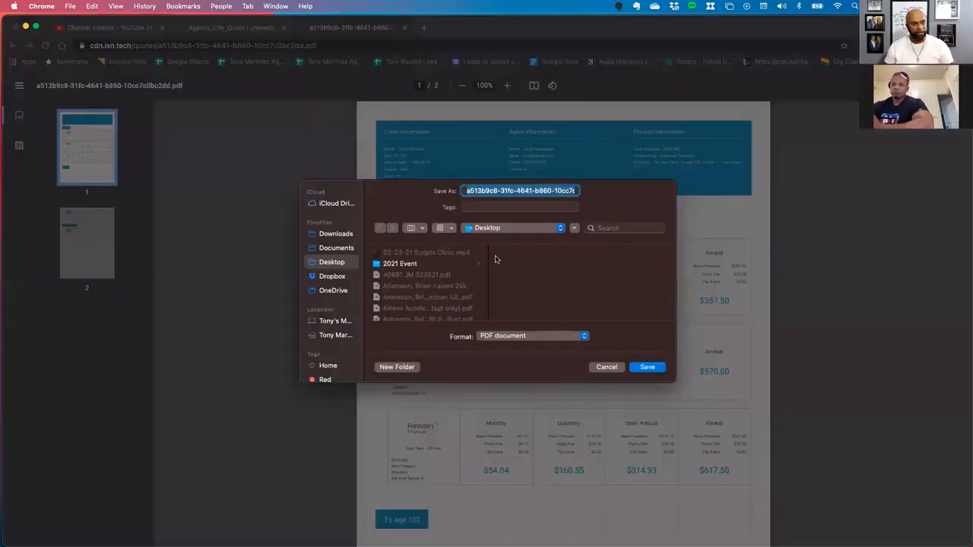
{"action": "left_click", "coordinate": [606, 368]}
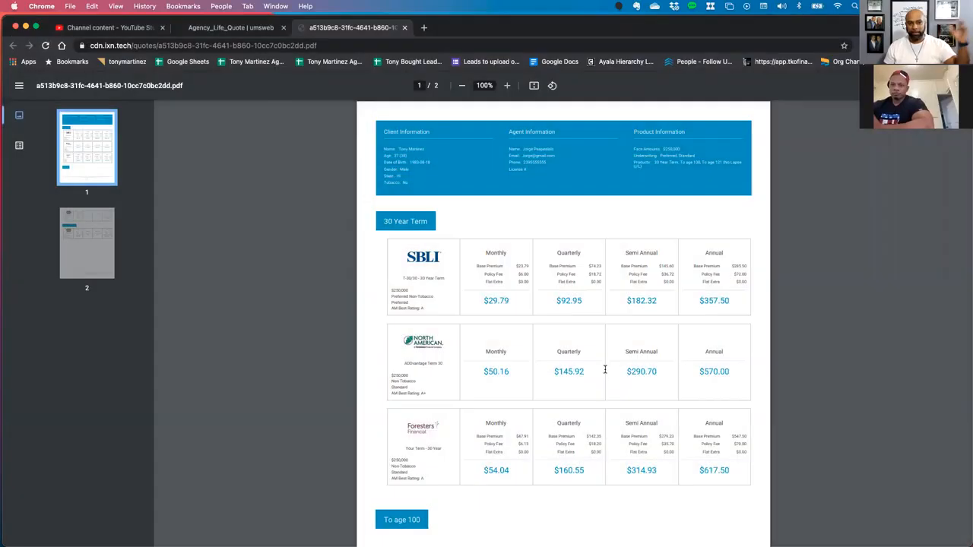
{"action": "scroll", "coordinate": [551, 347], "scroll_direction": "down", "scroll_amount": 1}
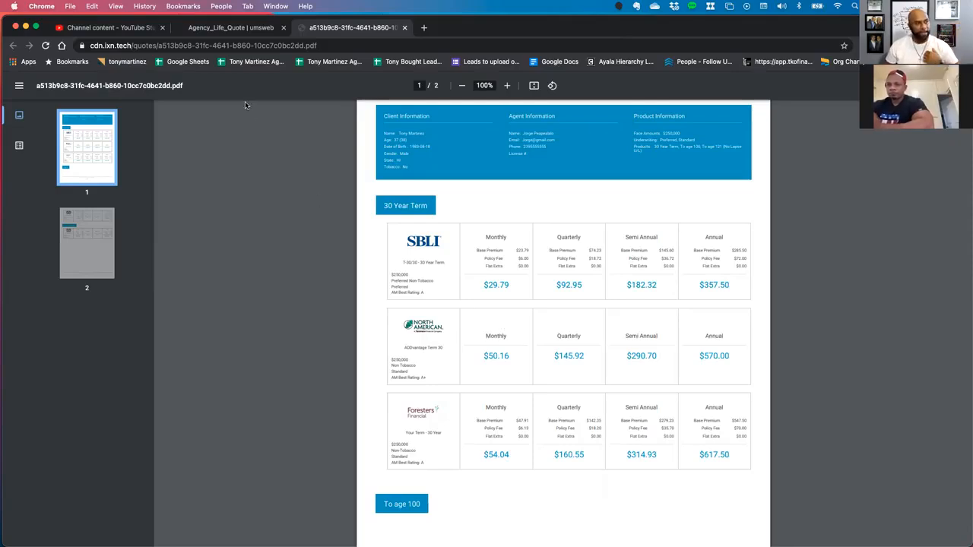
Return to the agency life quote page, dismiss the sent-quote confirmation and go to the agent portal's E-App Services.
{"action": "left_click", "coordinate": [217, 30]}
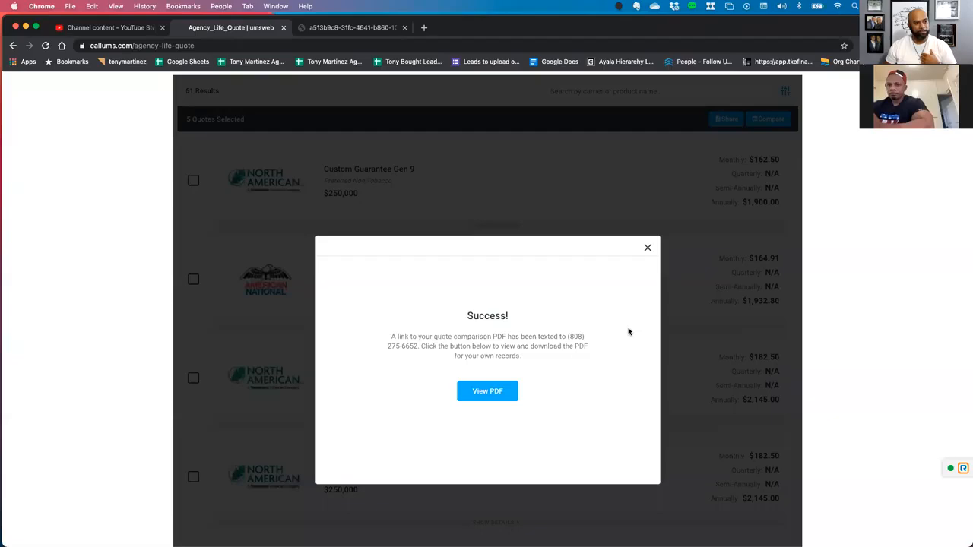
{"action": "left_click", "coordinate": [647, 247]}
{"action": "scroll", "coordinate": [600, 304], "scroll_direction": "up", "scroll_amount": 5}
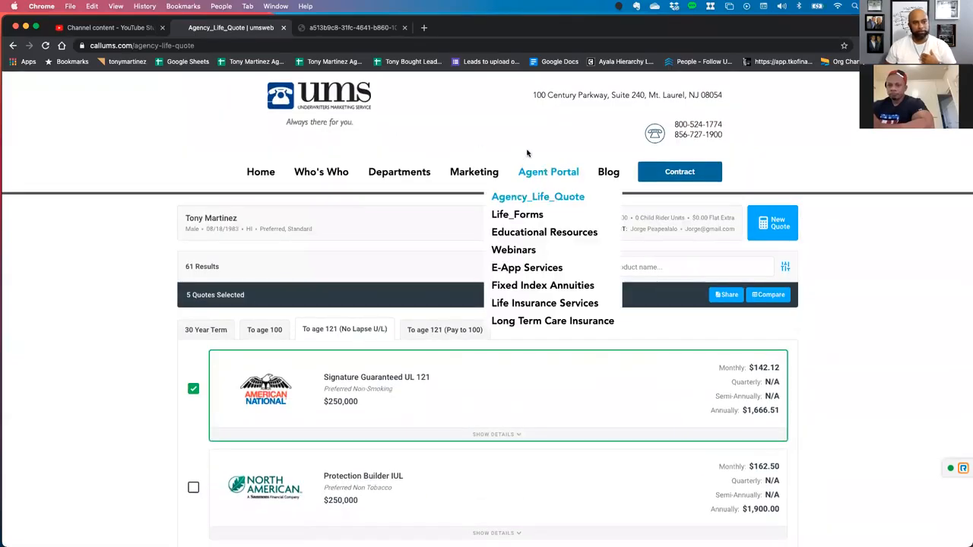
{"action": "mouse_move", "coordinate": [538, 175]}
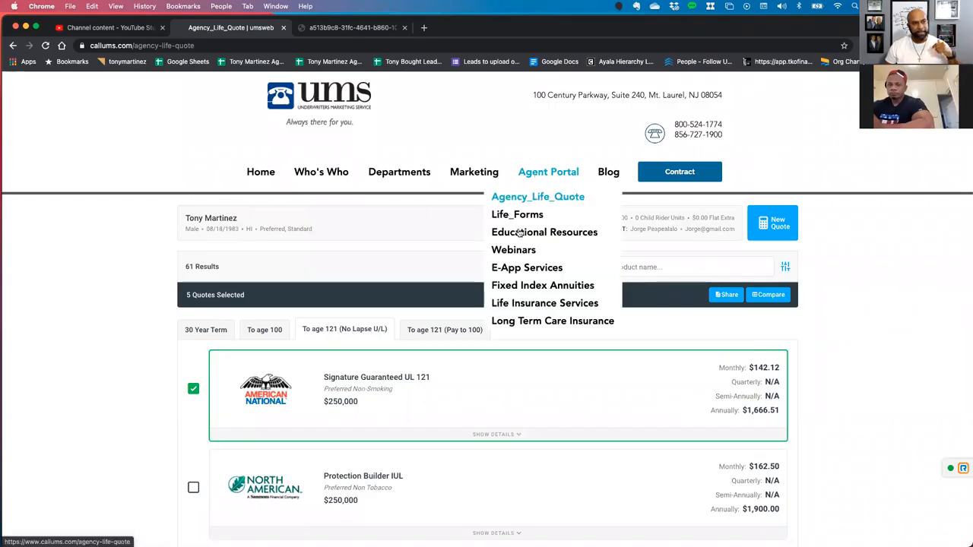
{"action": "left_click", "coordinate": [512, 271]}
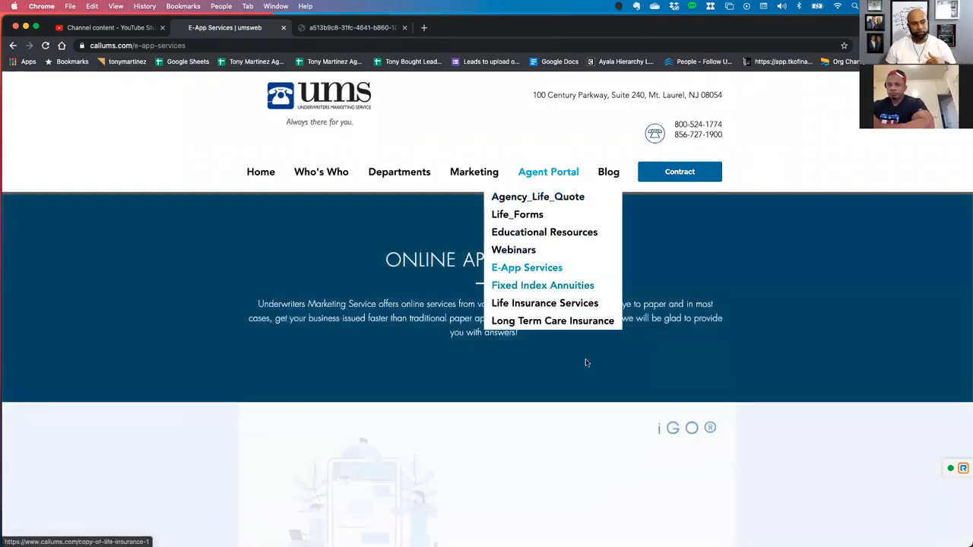
Log in to the iGo E-App with the saved credentials and start a new case.
{"action": "scroll", "coordinate": [694, 358], "scroll_direction": "down", "scroll_amount": 3}
{"action": "scroll", "coordinate": [694, 359], "scroll_direction": "down", "scroll_amount": 2}
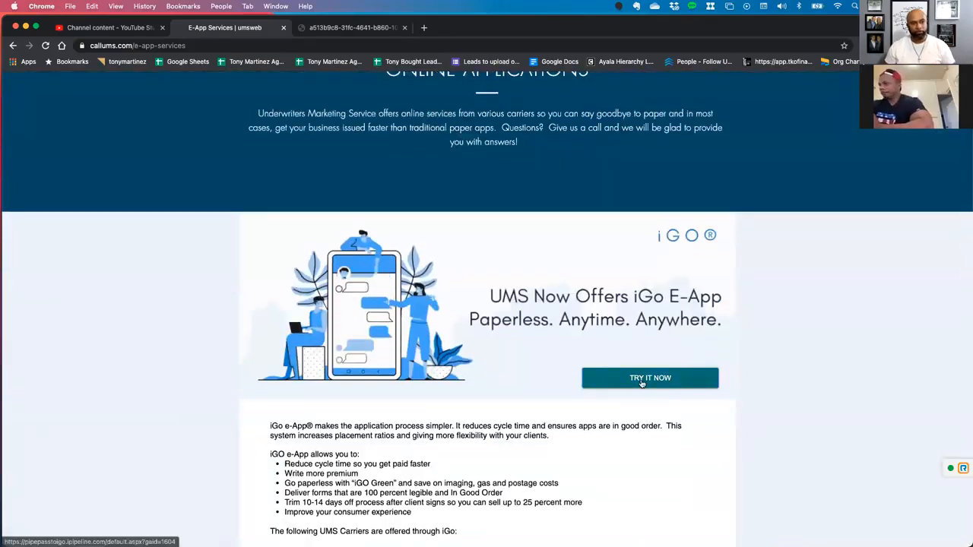
{"action": "left_click", "coordinate": [604, 377]}
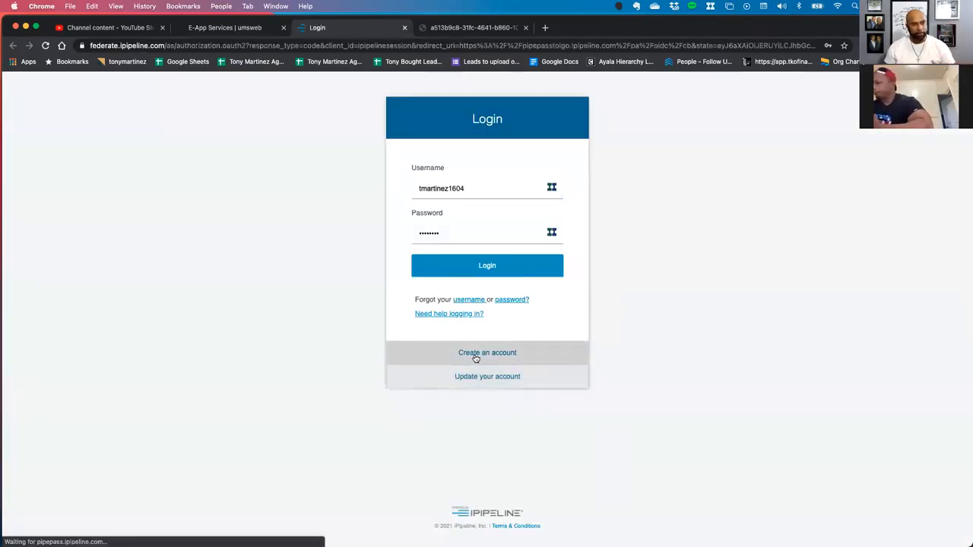
{"action": "left_click", "coordinate": [475, 268]}
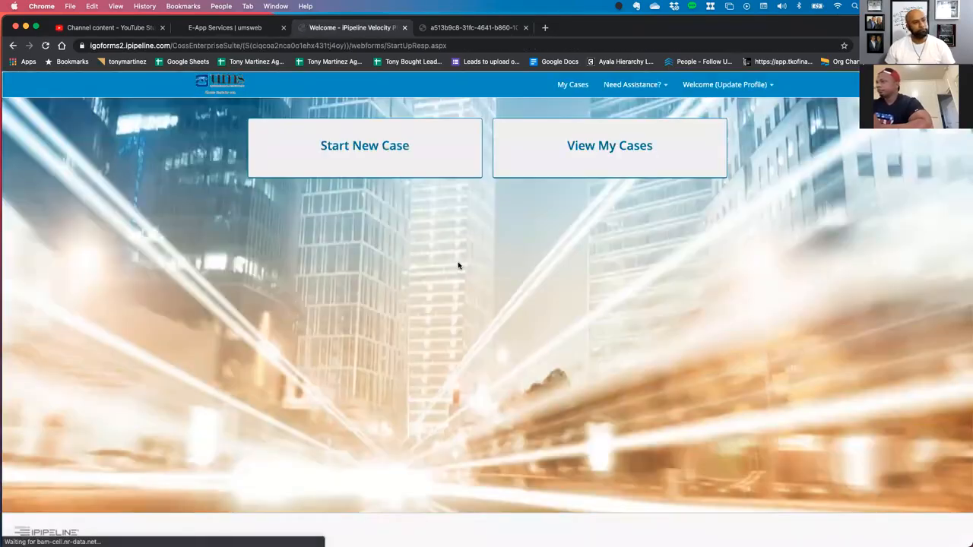
{"action": "left_click", "coordinate": [358, 146]}
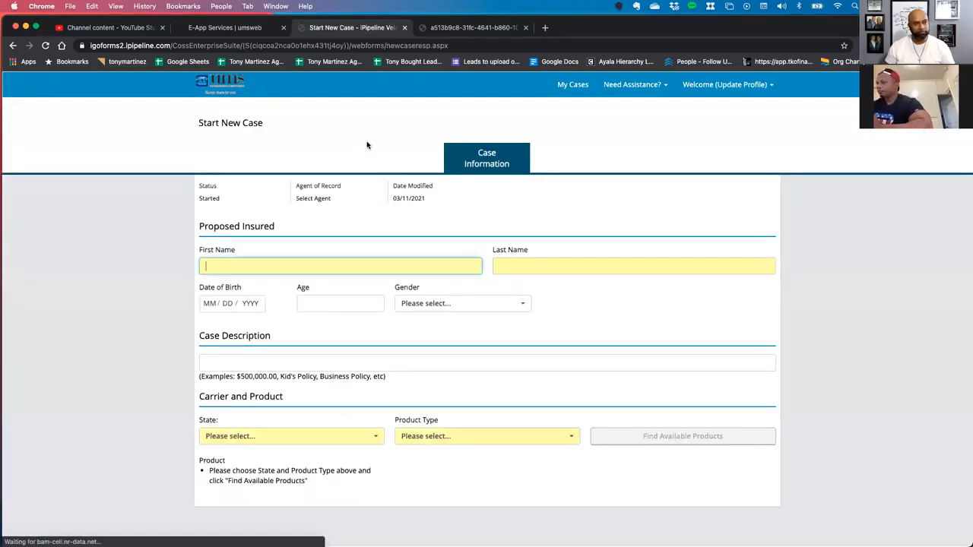
Enter the proposed insured's first name, last name and date of birth, and set the gender to Male.
{"action": "left_click", "coordinate": [244, 268]}
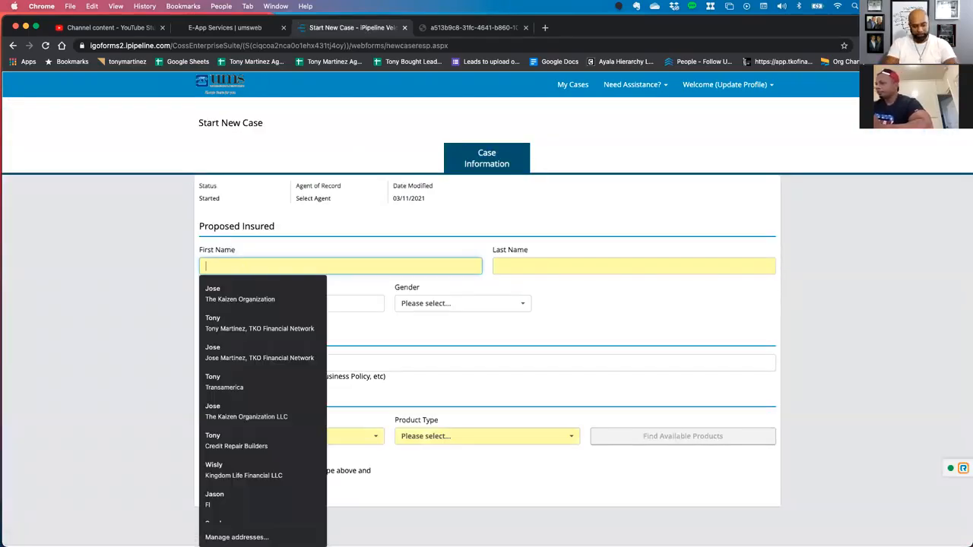
{"action": "key", "text": "Tab"}
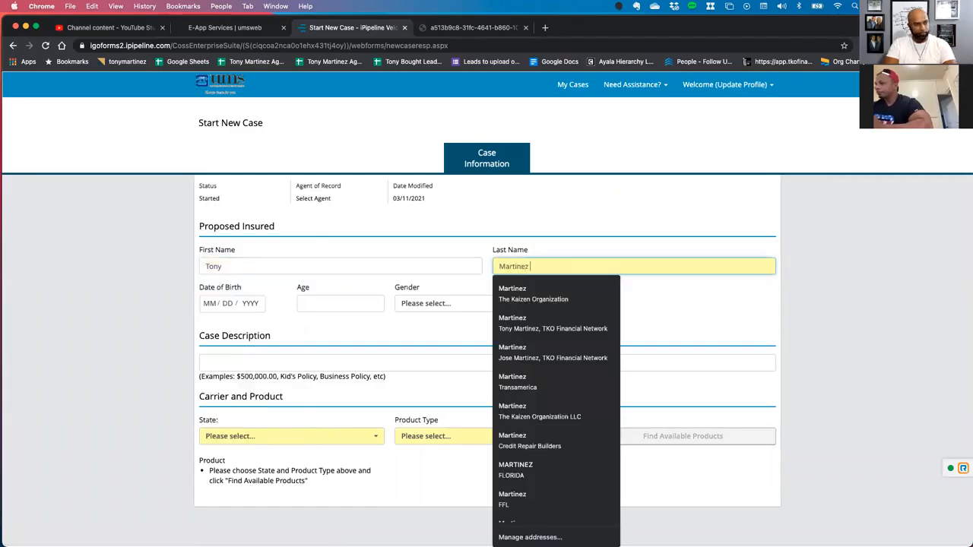
{"action": "key", "text": "Tab"}
{"action": "type", "text": "08 / 18 / 1983"}
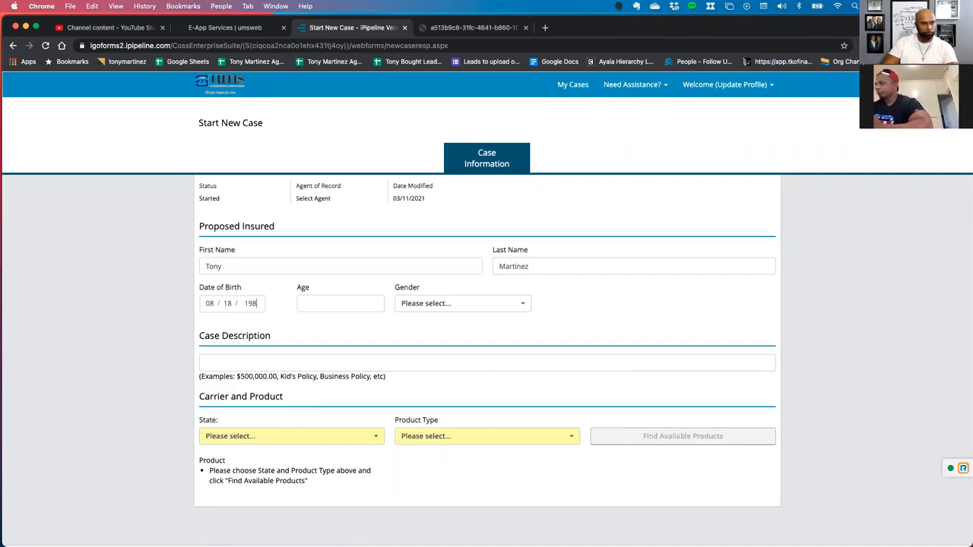
{"action": "key", "text": "Tab"}
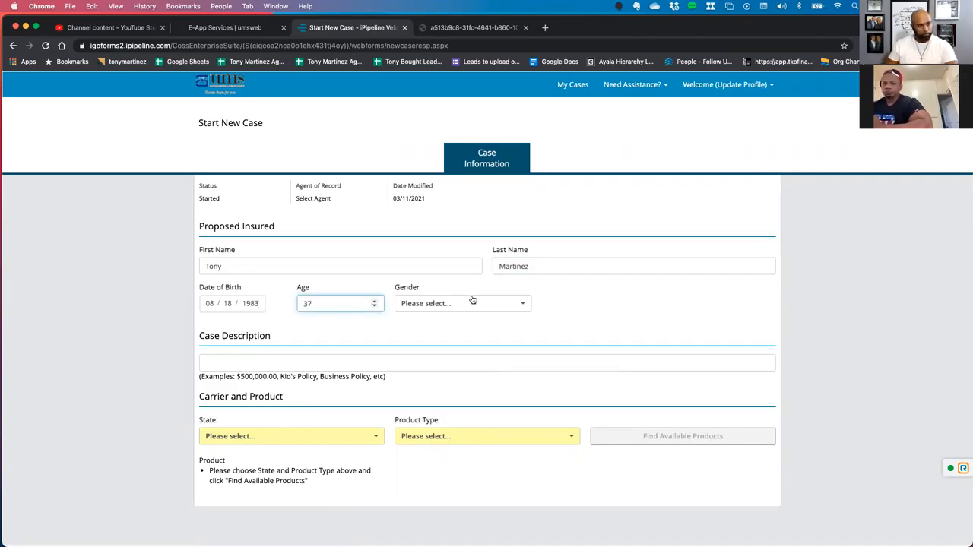
{"action": "left_click", "coordinate": [448, 305]}
{"action": "left_click", "coordinate": [411, 349]}
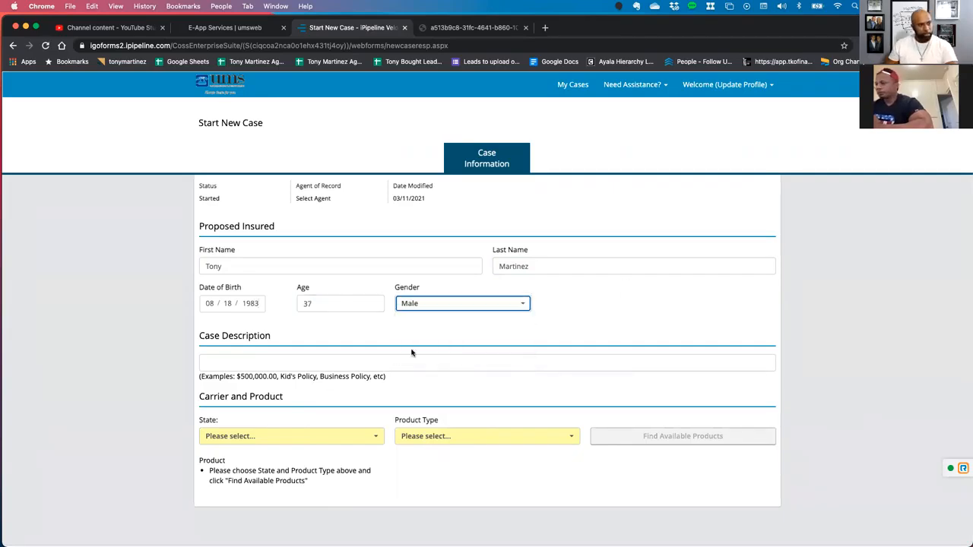
Fill in the case description with the client's last and first name followed by "SBLI 500k L30".
{"action": "left_click", "coordinate": [262, 366]}
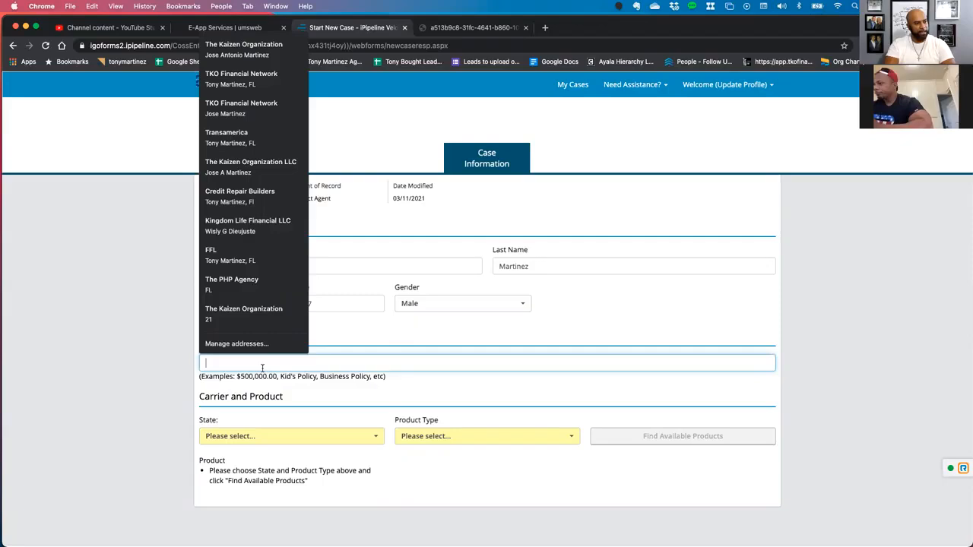
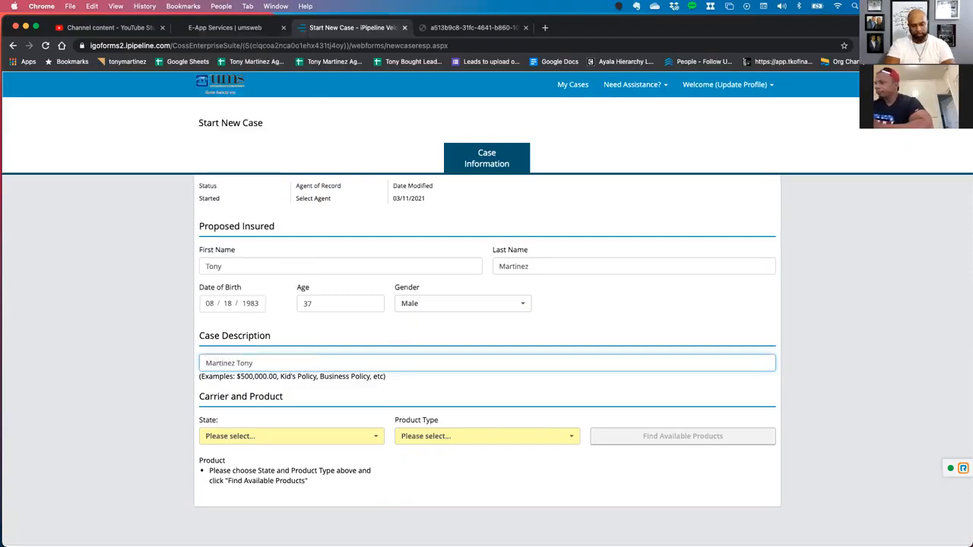
{"action": "type", "text": " SBLI 500k "}
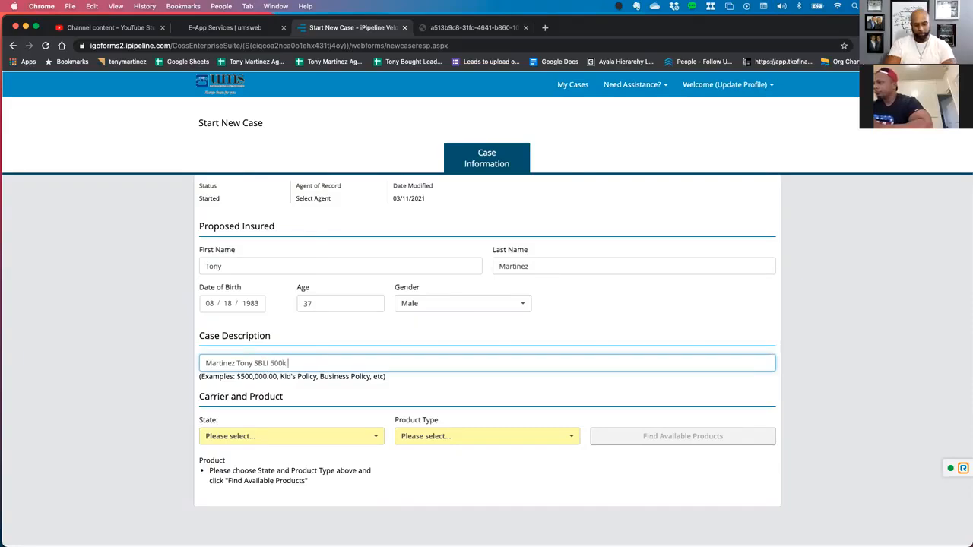
{"action": "type", "text": "L30"}
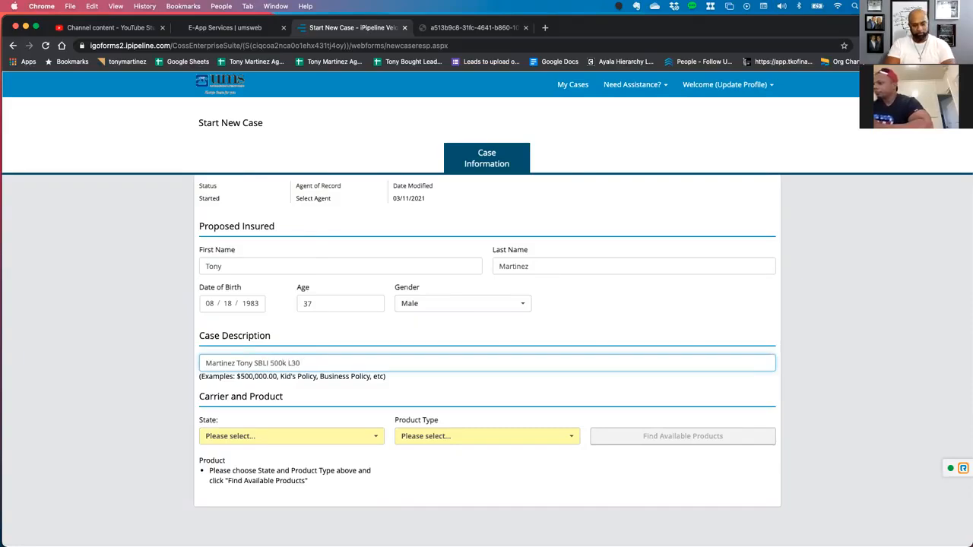
Set the state to Hawaii and the product type to Term Life, and find the available products.
{"action": "left_click", "coordinate": [256, 435]}
{"action": "scroll", "coordinate": [238, 478], "scroll_direction": "down", "scroll_amount": 2}
{"action": "scroll", "coordinate": [238, 480], "scroll_direction": "down", "scroll_amount": 3}
{"action": "left_click", "coordinate": [230, 485]}
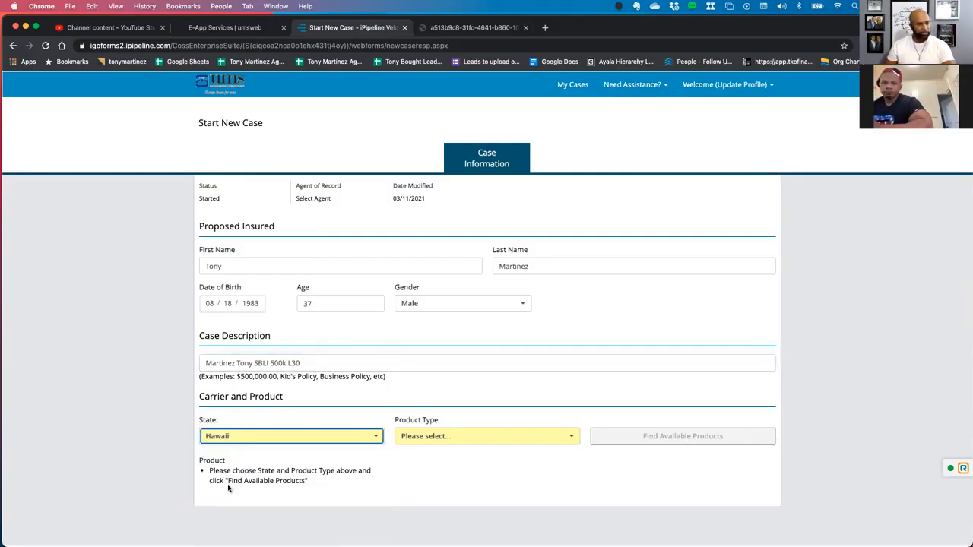
{"action": "left_click", "coordinate": [438, 444]}
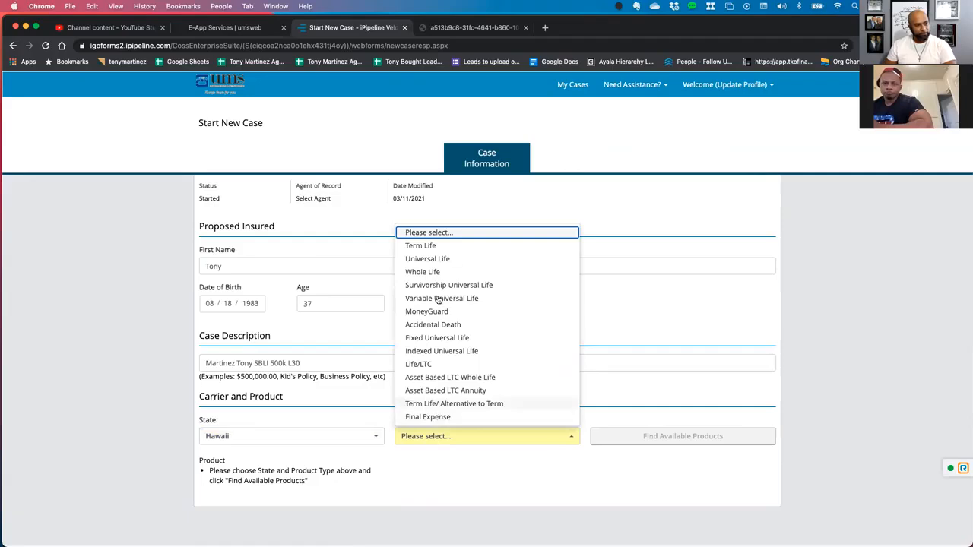
{"action": "left_click", "coordinate": [438, 246]}
{"action": "left_click", "coordinate": [668, 437]}
Select the SBLI ZipApp Level Term product for the iGO e-App.
{"action": "scroll", "coordinate": [524, 473], "scroll_direction": "down", "scroll_amount": 5}
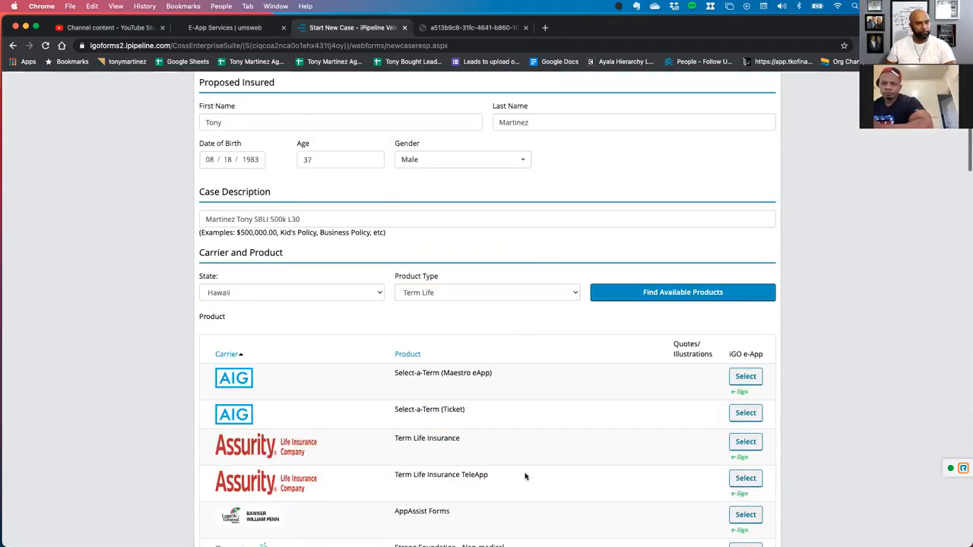
{"action": "scroll", "coordinate": [524, 476], "scroll_direction": "down", "scroll_amount": 6}
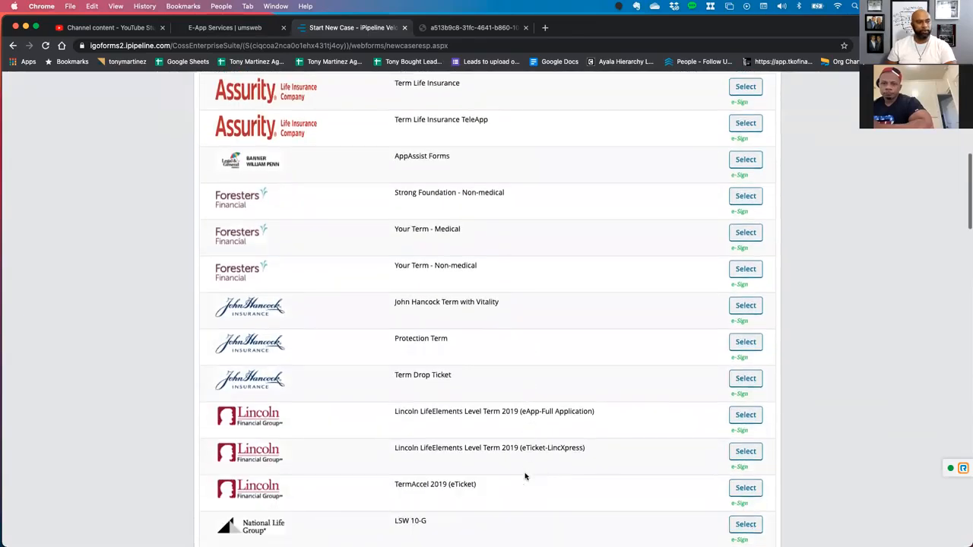
{"action": "scroll", "coordinate": [524, 477], "scroll_direction": "down", "scroll_amount": 7}
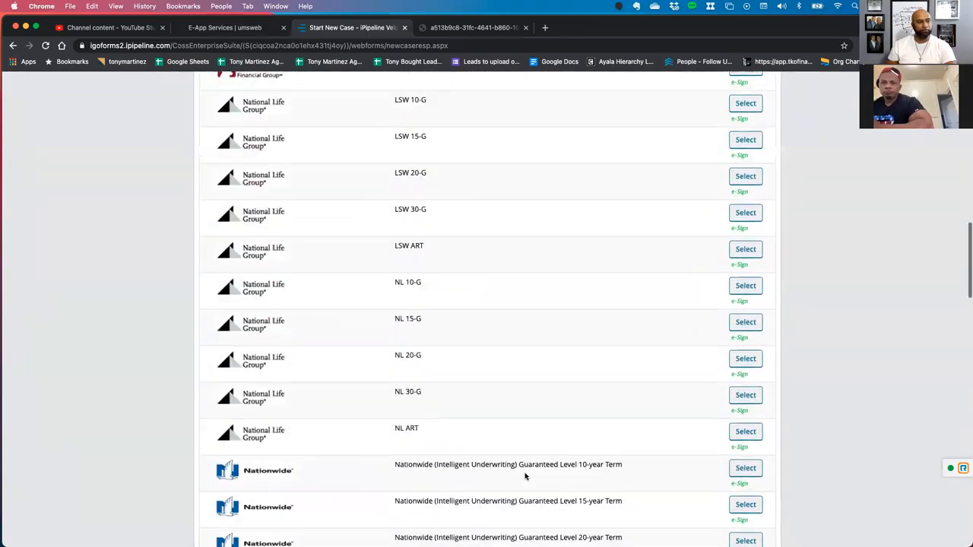
{"action": "scroll", "coordinate": [525, 473], "scroll_direction": "down", "scroll_amount": 5}
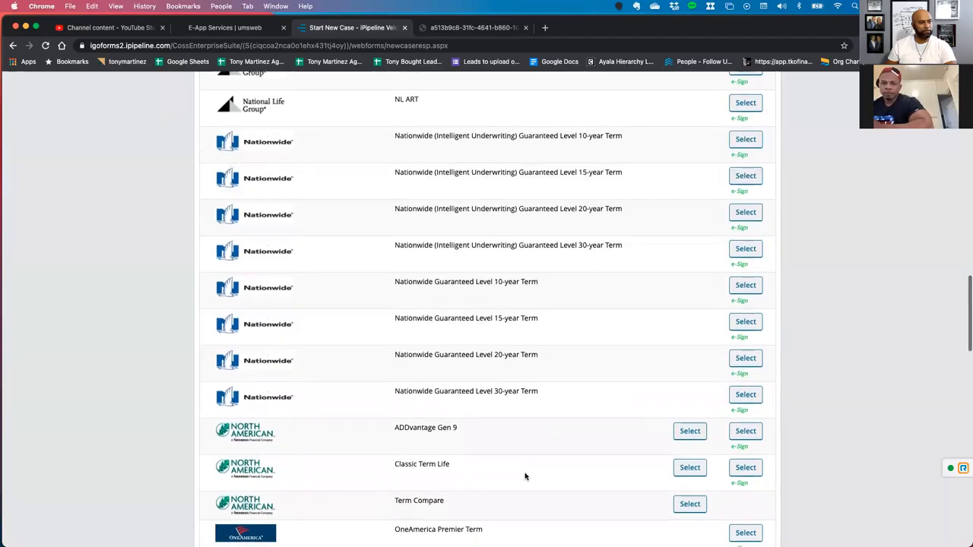
{"action": "scroll", "coordinate": [525, 477], "scroll_direction": "down", "scroll_amount": 7}
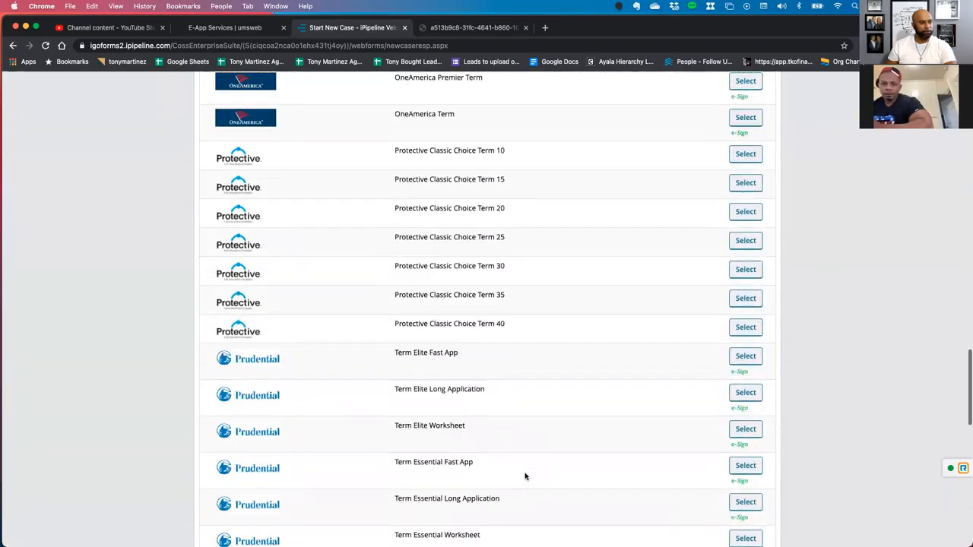
{"action": "scroll", "coordinate": [524, 477], "scroll_direction": "down", "scroll_amount": 2}
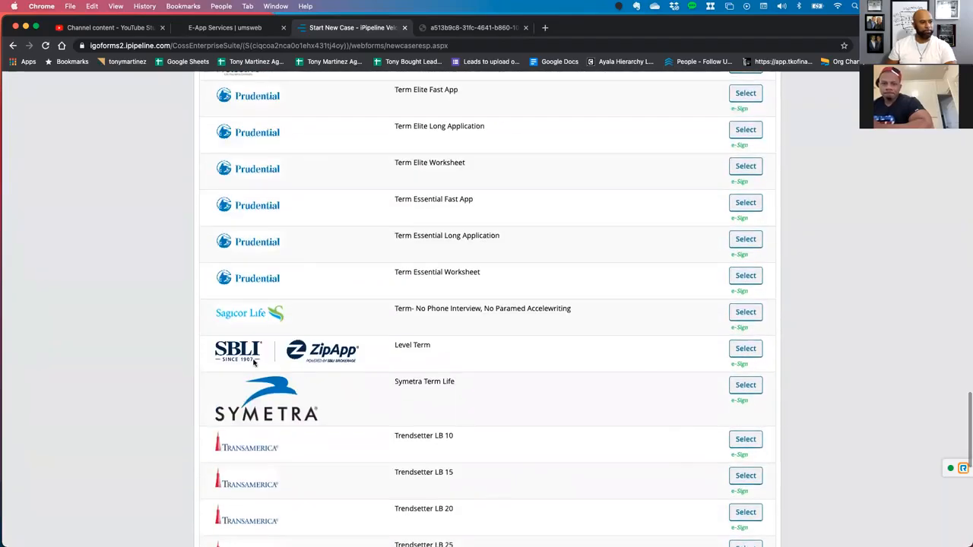
{"action": "left_click", "coordinate": [732, 353]}
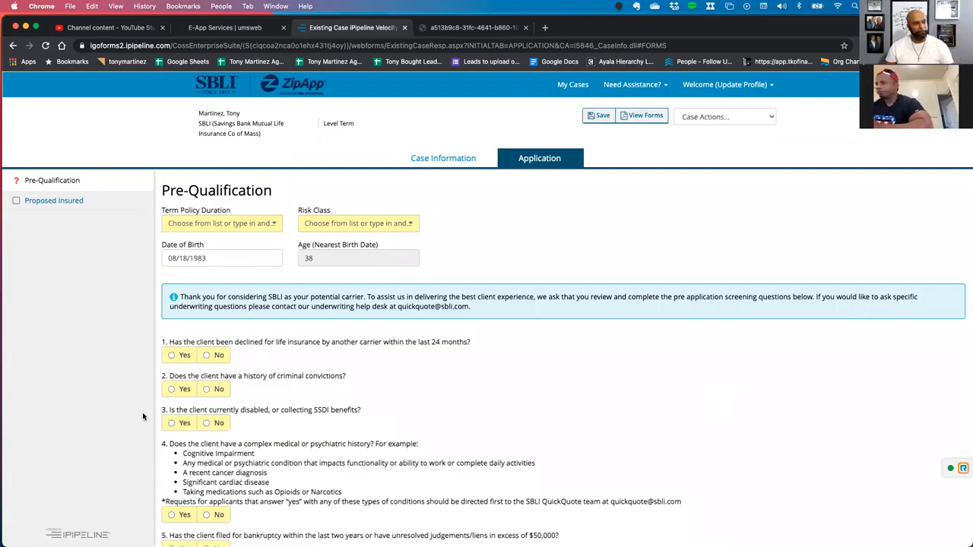
Review the SBLI pre-qualification questions and save the case.
{"action": "scroll", "coordinate": [295, 405], "scroll_direction": "down", "scroll_amount": 3}
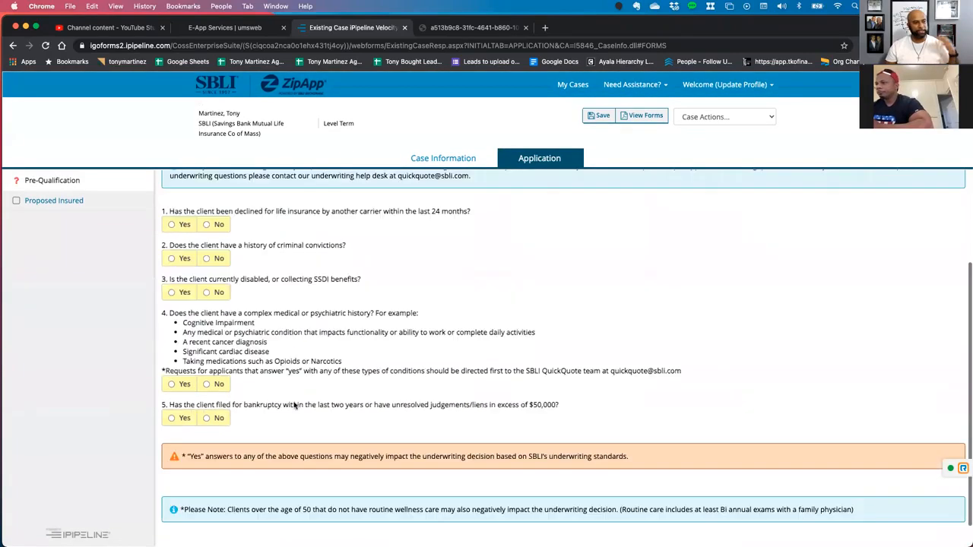
{"action": "scroll", "coordinate": [295, 405], "scroll_direction": "down", "scroll_amount": 1}
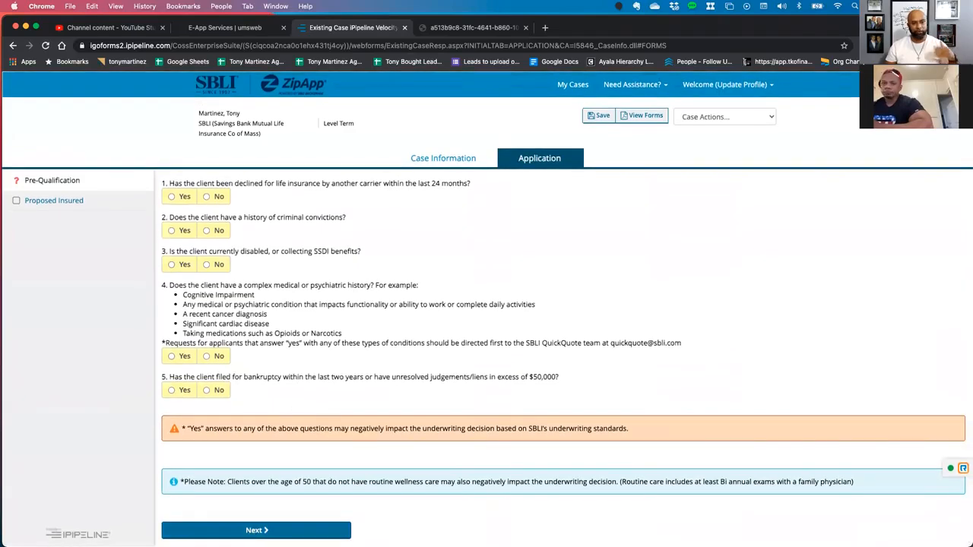
{"action": "scroll", "coordinate": [232, 228], "scroll_direction": "up", "scroll_amount": 4}
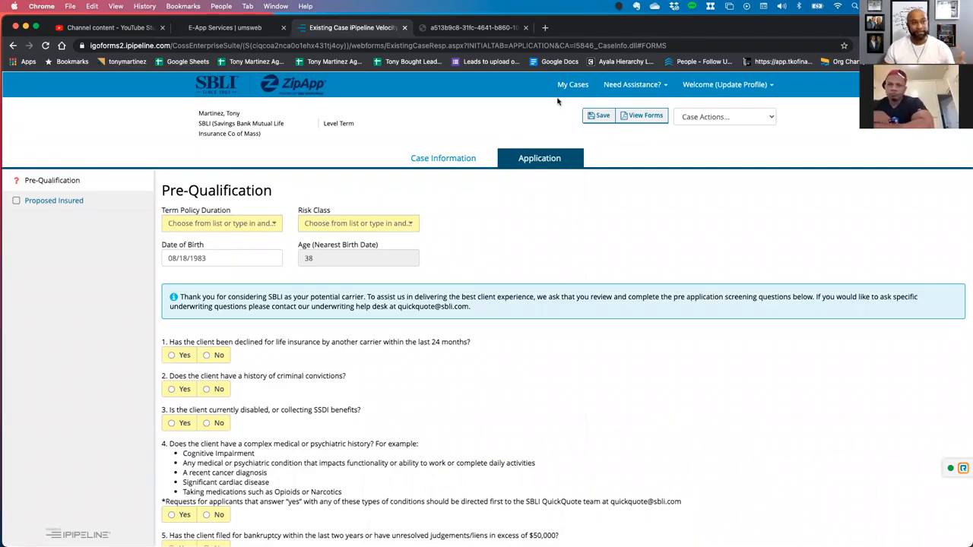
{"action": "left_click", "coordinate": [599, 116]}
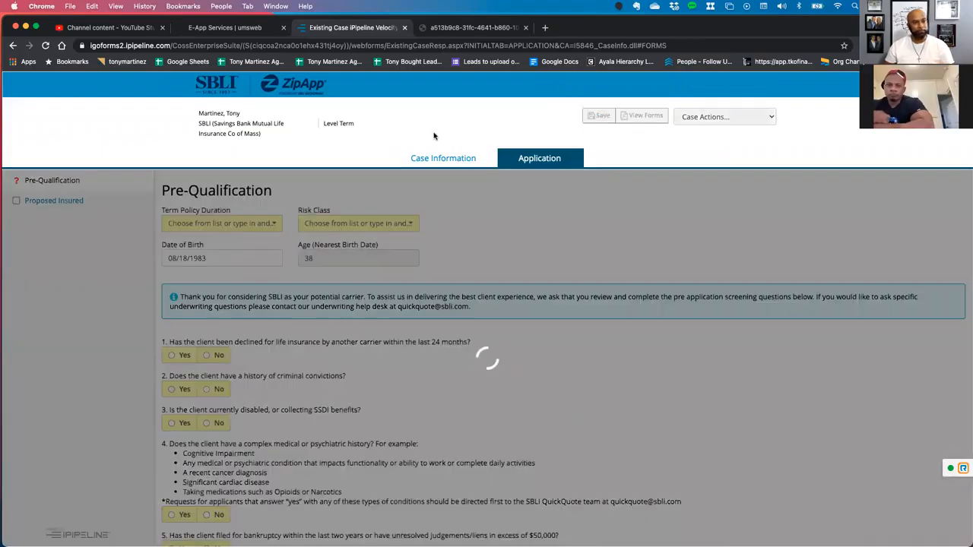